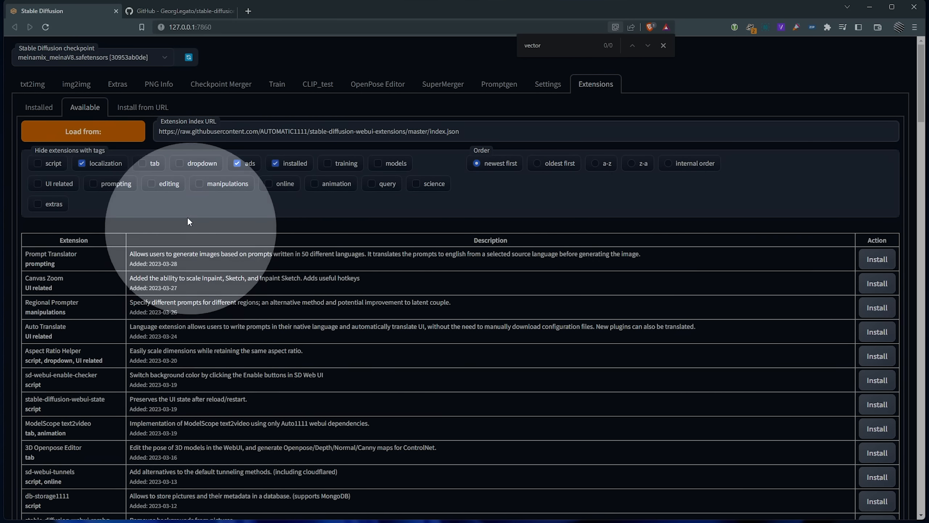
- Open the form for installing an extension from a URL, and skim the stable-diffusion-webui-vectorstudio README on GitHub down to its screenshots
{"action": "left_click", "coordinate": [139, 110]}
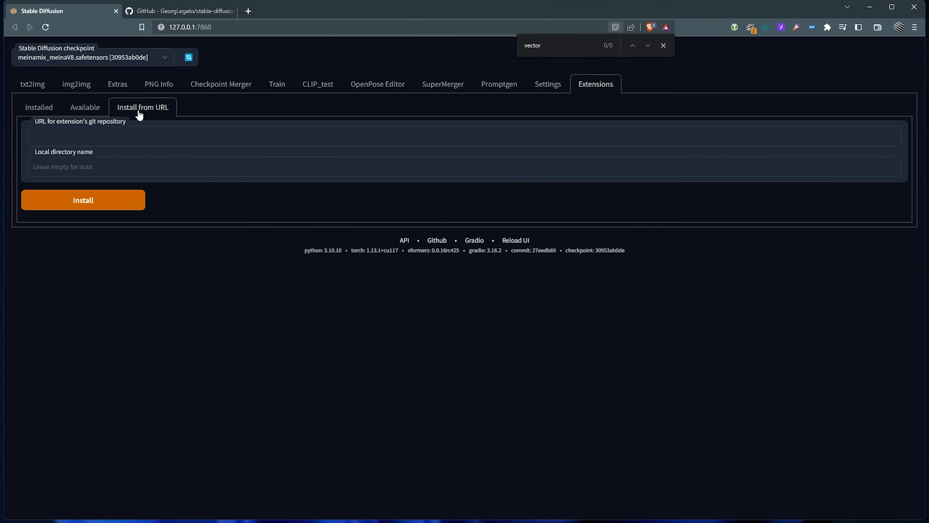
{"action": "left_click", "coordinate": [189, 14]}
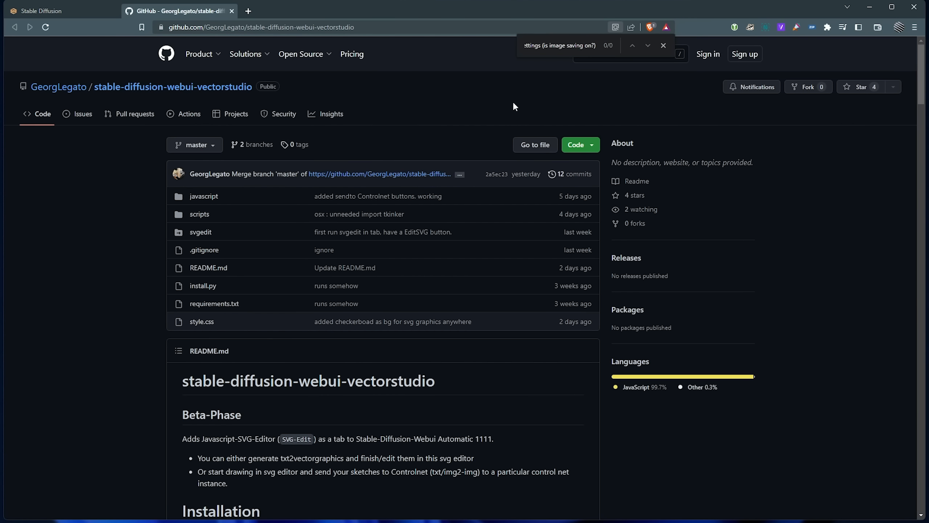
{"action": "scroll", "coordinate": [483, 165], "scroll_direction": "down", "scroll_amount": 5}
{"action": "scroll", "coordinate": [483, 169], "scroll_direction": "down", "scroll_amount": 10}
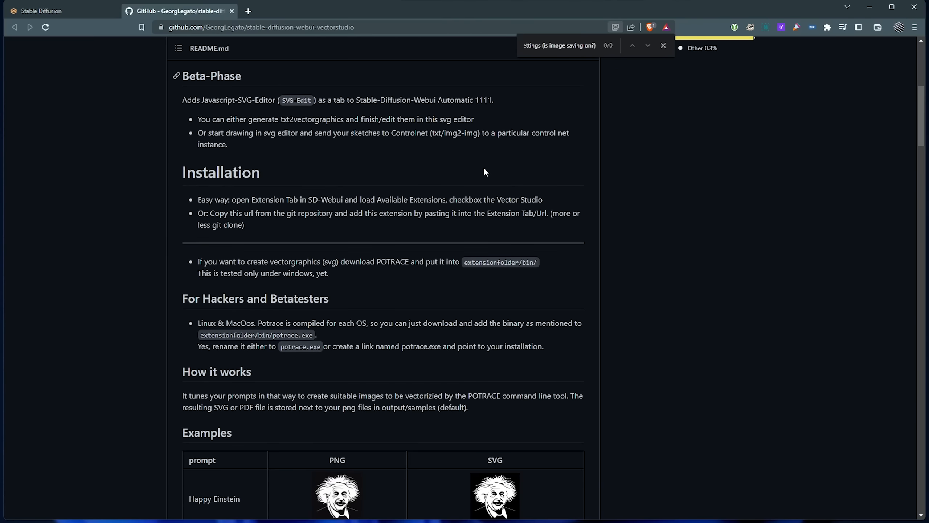
{"action": "scroll", "coordinate": [547, 248], "scroll_direction": "down", "scroll_amount": 15}
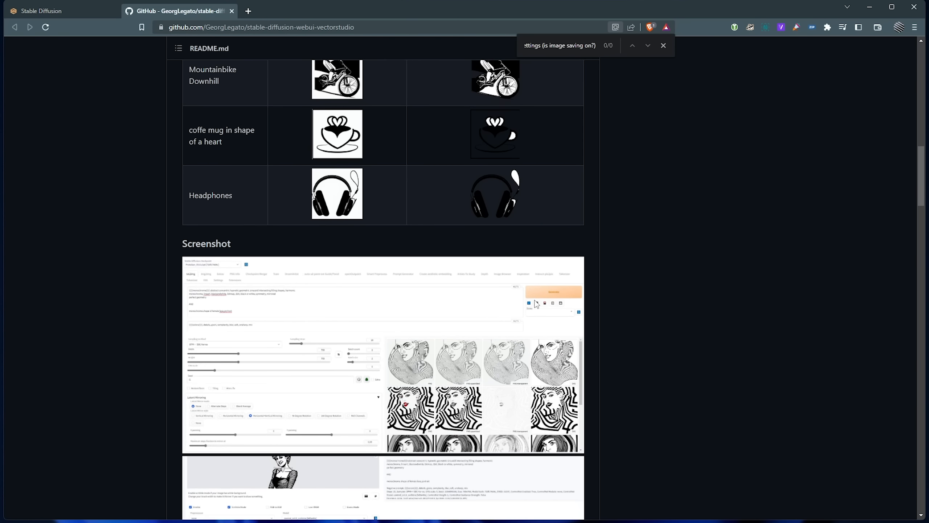
{"action": "key", "text": "Home"}
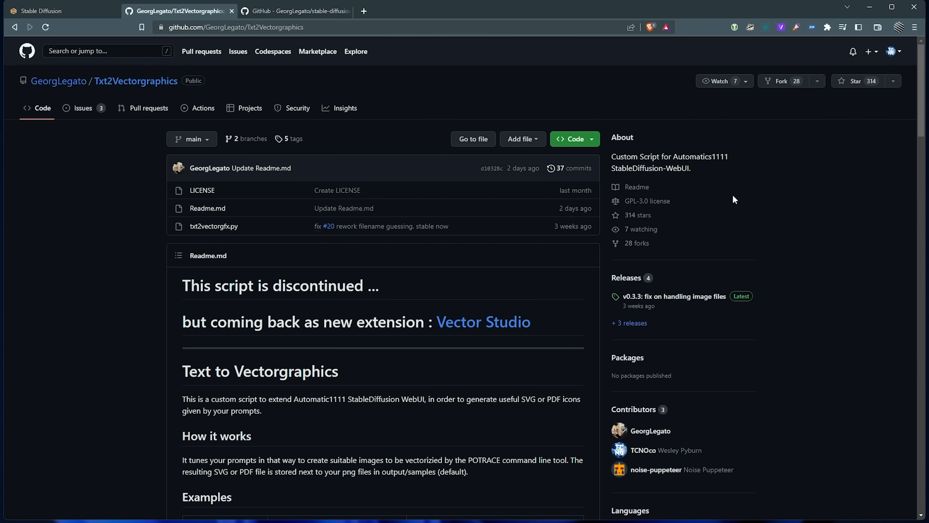
- Look over the discontinued Txt2Vectorgraphics repository, and close it to return to the stable-diffusion-webui-vectorstudio repository
{"action": "scroll", "coordinate": [548, 205], "scroll_direction": "down", "scroll_amount": 2}
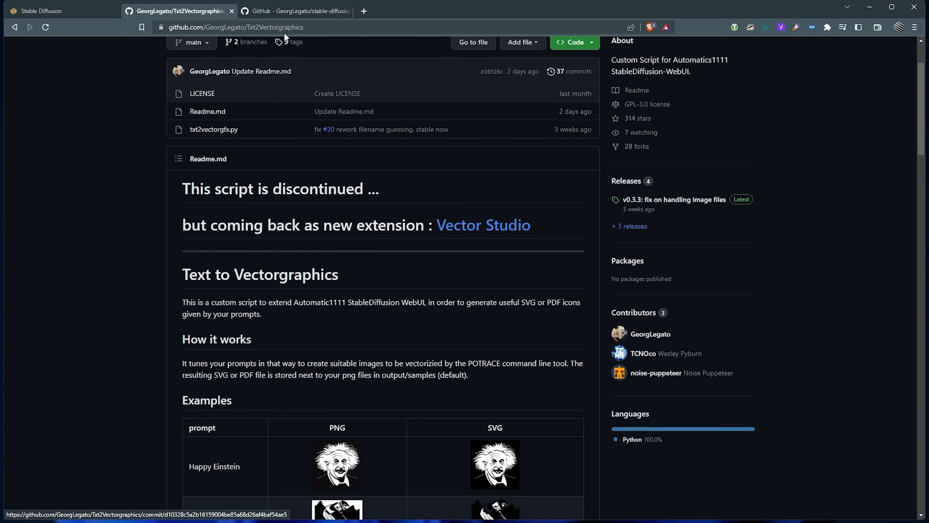
{"action": "left_click", "coordinate": [292, 11]}
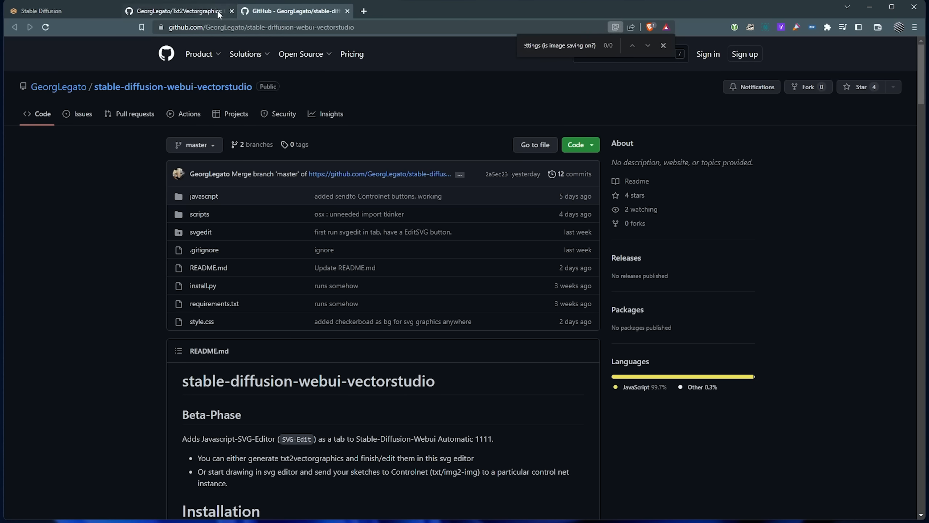
{"action": "left_click", "coordinate": [232, 11]}
- Read the Beta-Phase feature points in the vectorstudio README about generating vector graphics and sending SVG sketches to ControlNet
{"action": "scroll", "coordinate": [450, 327], "scroll_direction": "down", "scroll_amount": 3}
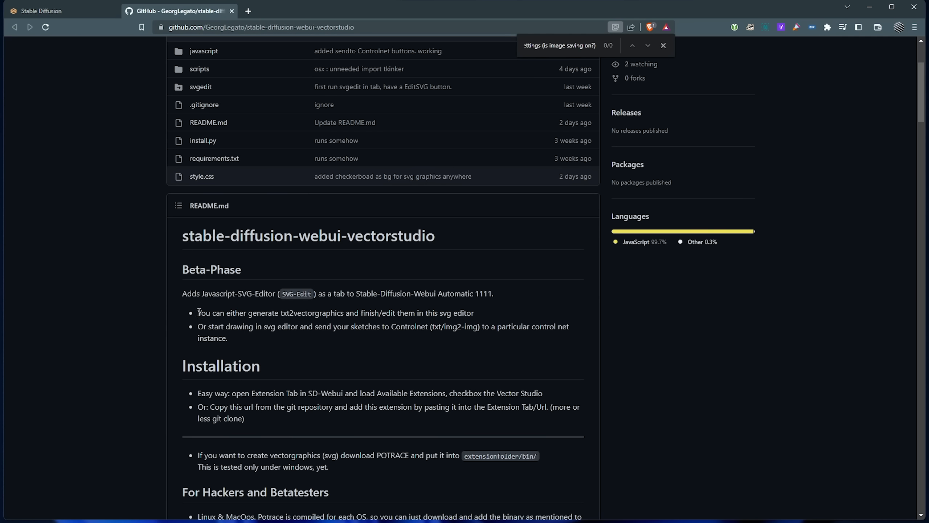
{"action": "left_click_drag", "start_coordinate": [199, 312], "coordinate": [289, 313]}
{"action": "double_click", "coordinate": [319, 313]}
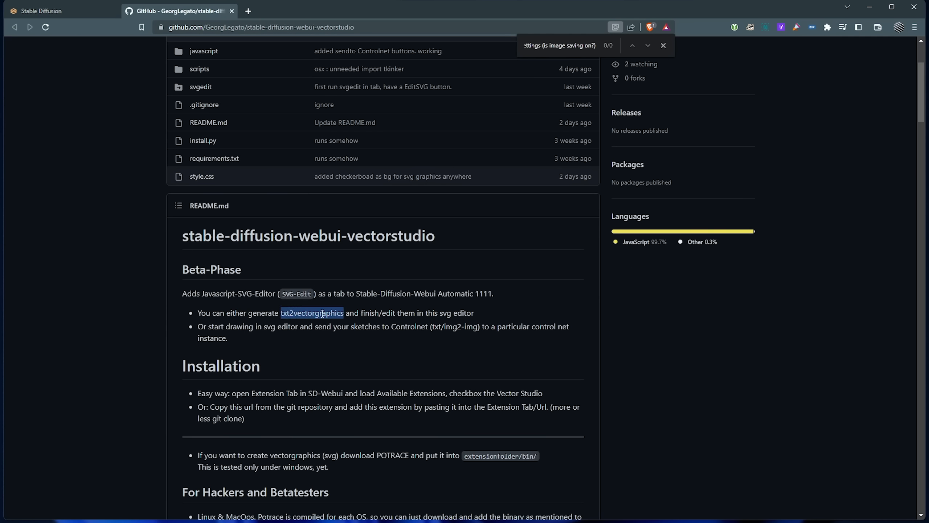
{"action": "left_click_drag", "start_coordinate": [346, 313], "coordinate": [475, 313]}
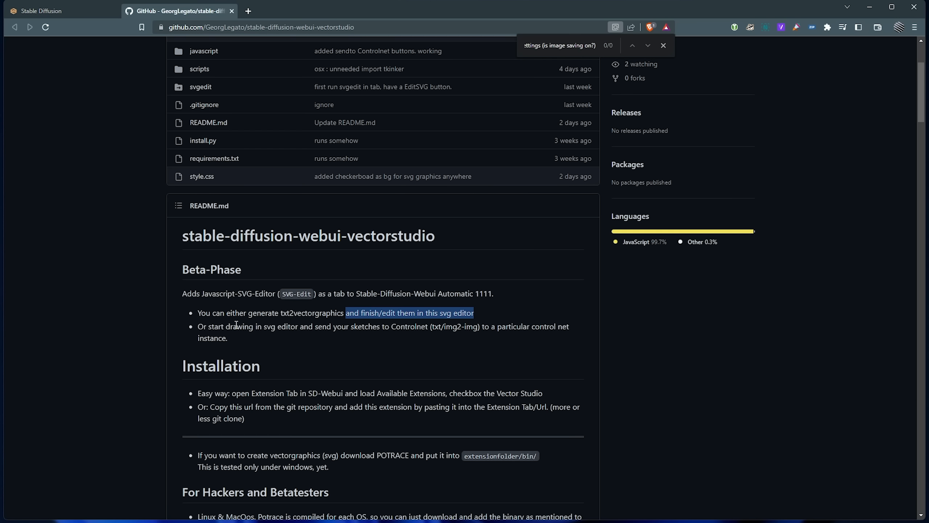
{"action": "left_click_drag", "start_coordinate": [198, 326], "coordinate": [512, 330]}
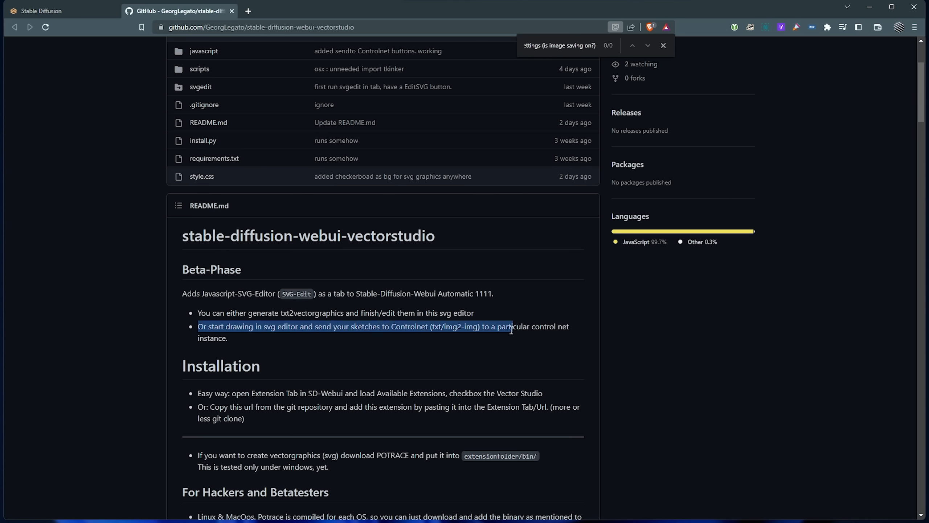
{"action": "left_click", "coordinate": [496, 370]}
{"action": "left_click_drag", "start_coordinate": [240, 343], "coordinate": [186, 305]}
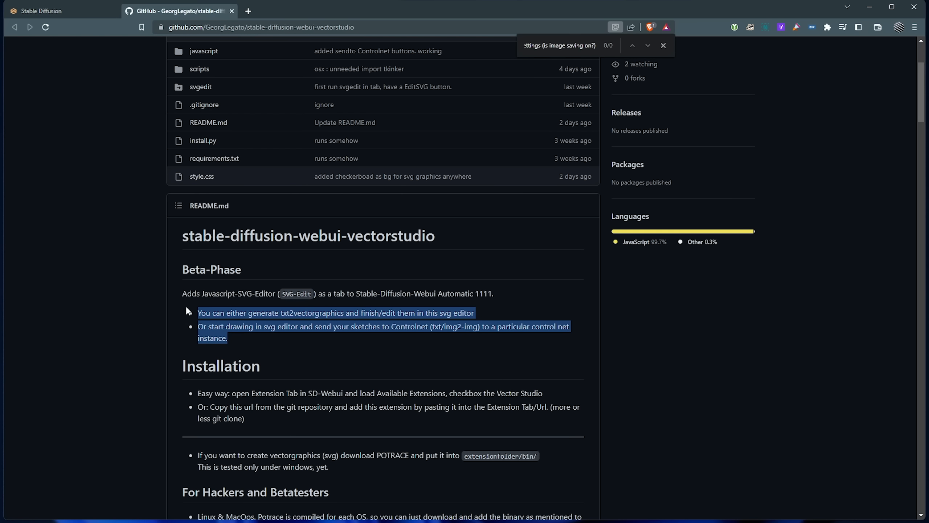
{"action": "left_click", "coordinate": [356, 363]}
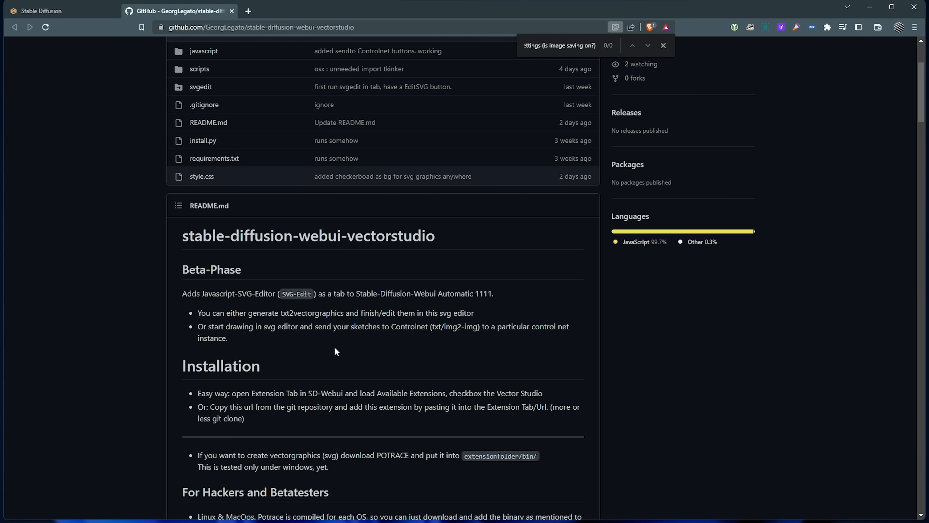
- Copy the vectorstudio repository's GitHub address into the extension's git repository URL in the Stable Diffusion web UI
{"action": "left_click", "coordinate": [248, 24]}
{"action": "left_click", "coordinate": [247, 24]}
{"action": "key", "text": "ctrl+c"}
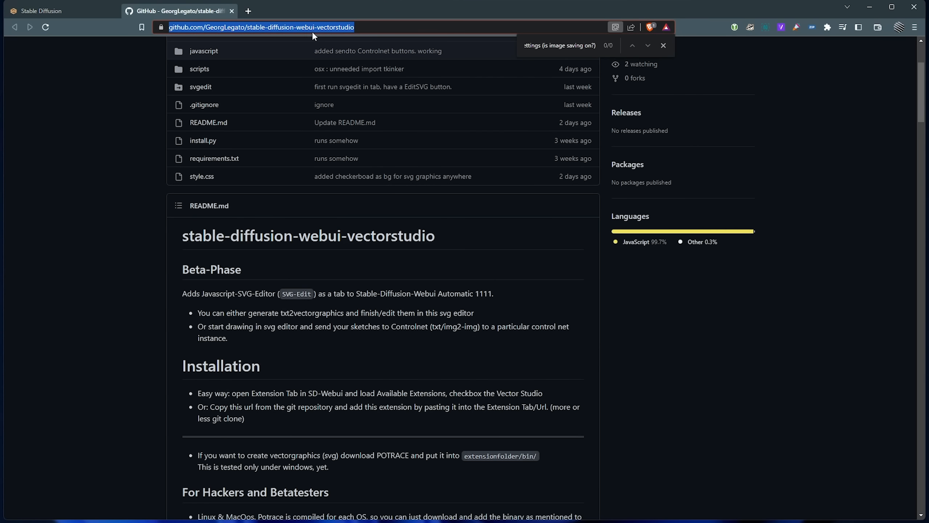
{"action": "left_click", "coordinate": [96, 16]}
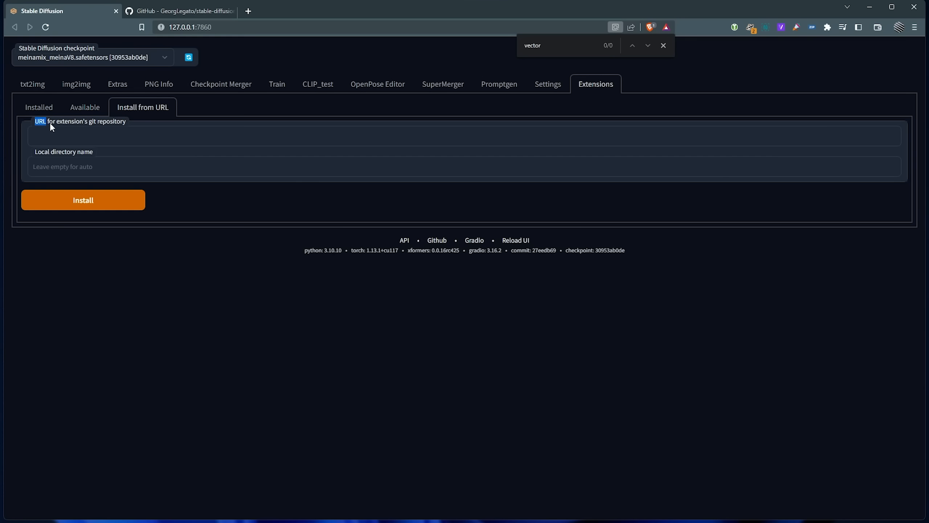
{"action": "left_click", "coordinate": [127, 133]}
{"action": "key", "text": "ctrl+v"}
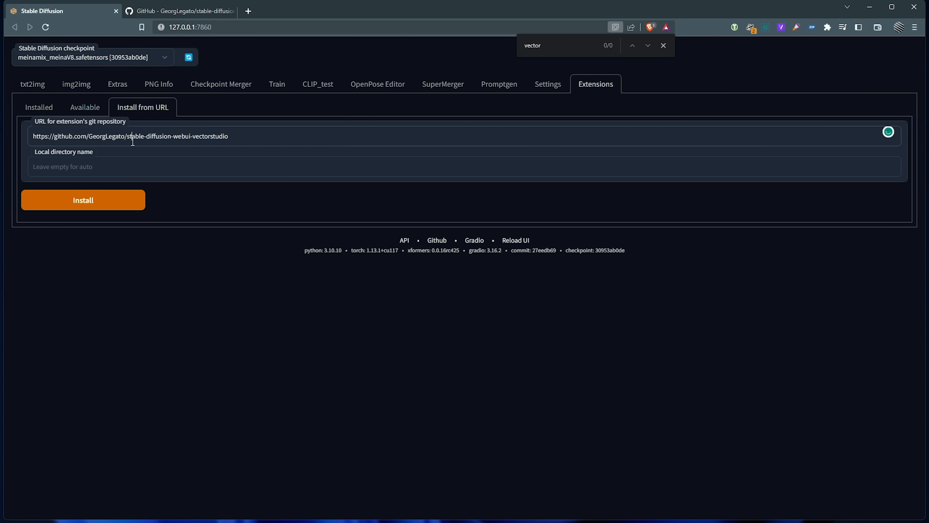
- Set the local directory name to stable-diffusion-webui-vectorstudio and install the extension
{"action": "left_click_drag", "start_coordinate": [128, 140], "coordinate": [223, 153]}
{"action": "key", "text": "ctrl+c"}
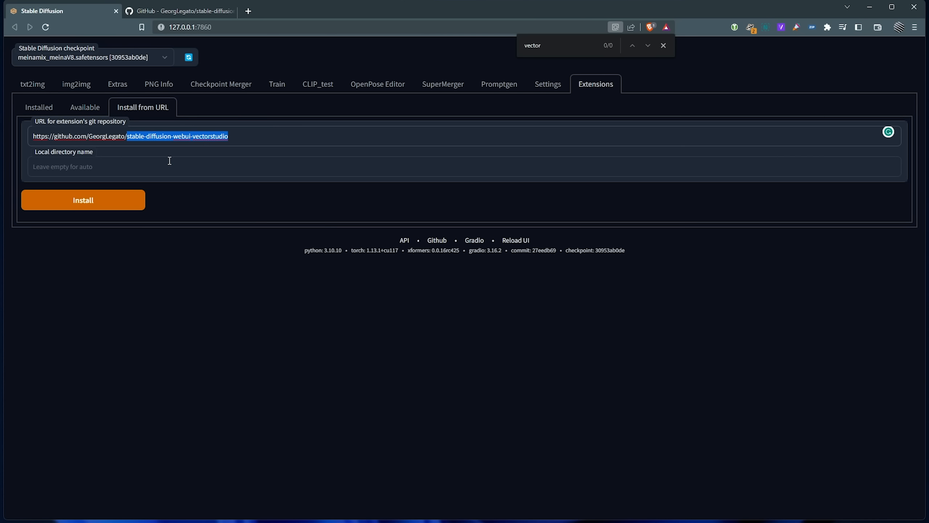
{"action": "left_click", "coordinate": [85, 165]}
{"action": "key", "text": "ctrl+v"}
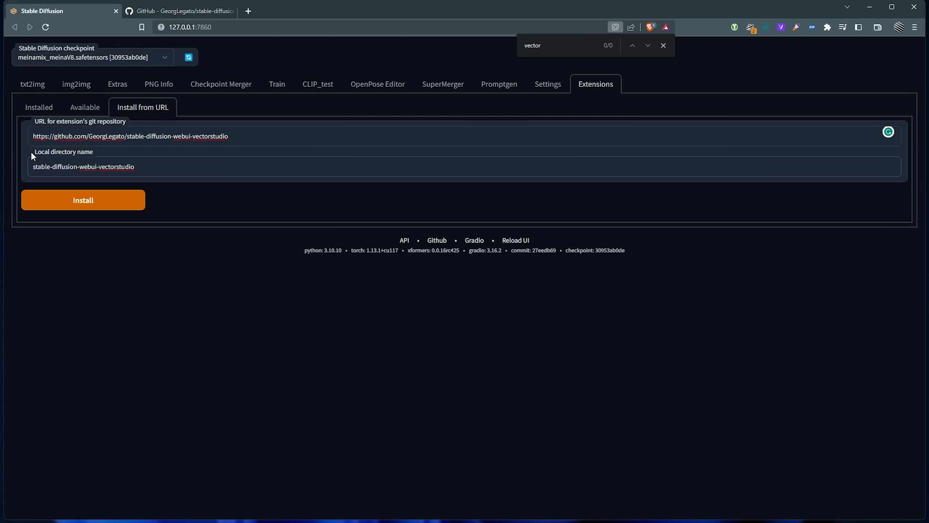
{"action": "left_click_drag", "start_coordinate": [32, 155], "coordinate": [86, 154]}
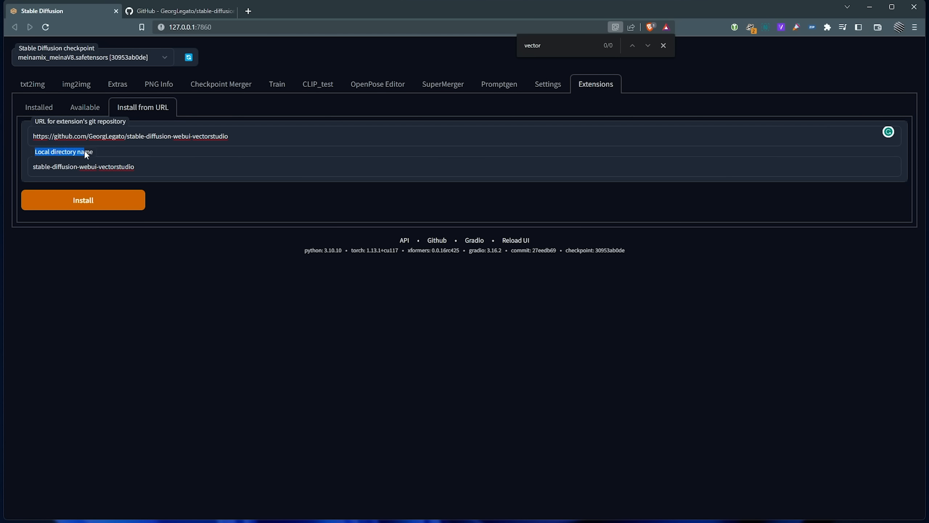
{"action": "left_click", "coordinate": [96, 204]}
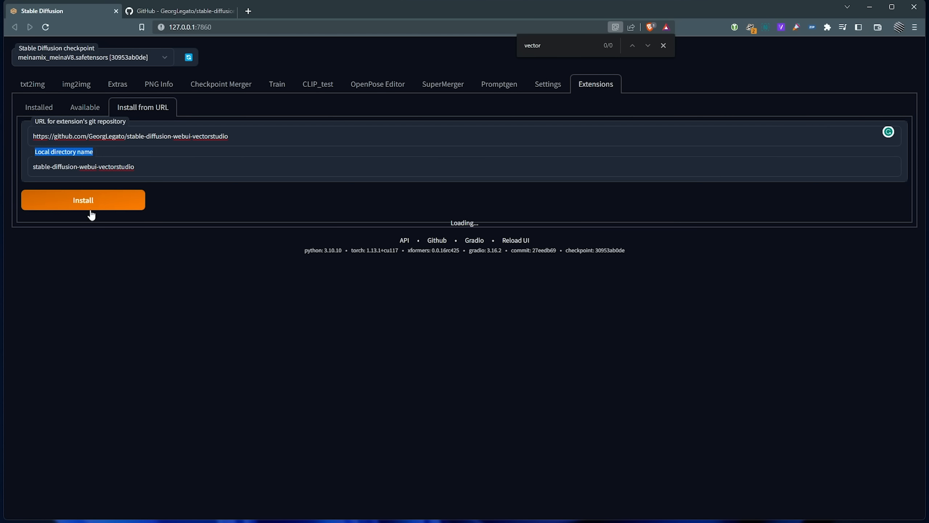
{"action": "left_click", "coordinate": [216, 299]}
{"action": "left_click_drag", "start_coordinate": [23, 222], "coordinate": [413, 221]}
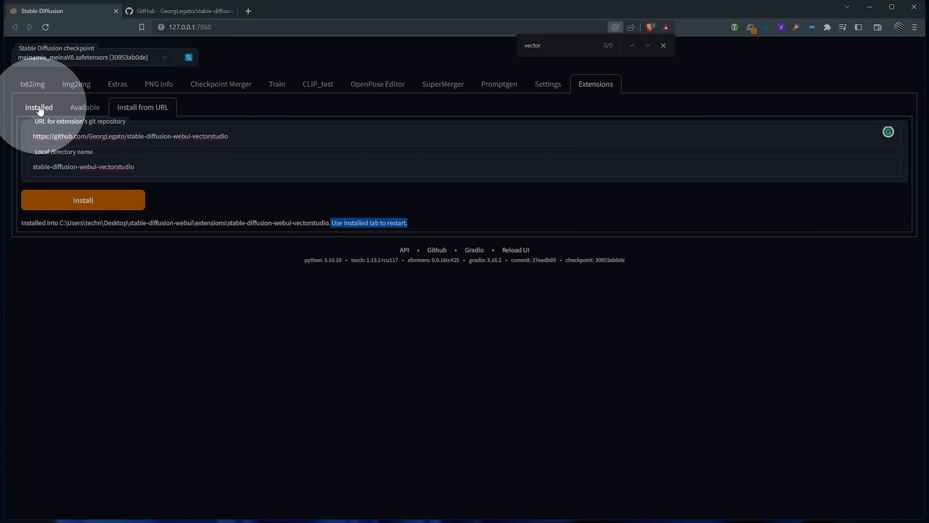
- Apply the installed extensions and restart the UI, and close the browser's find bar
{"action": "left_click", "coordinate": [40, 110]}
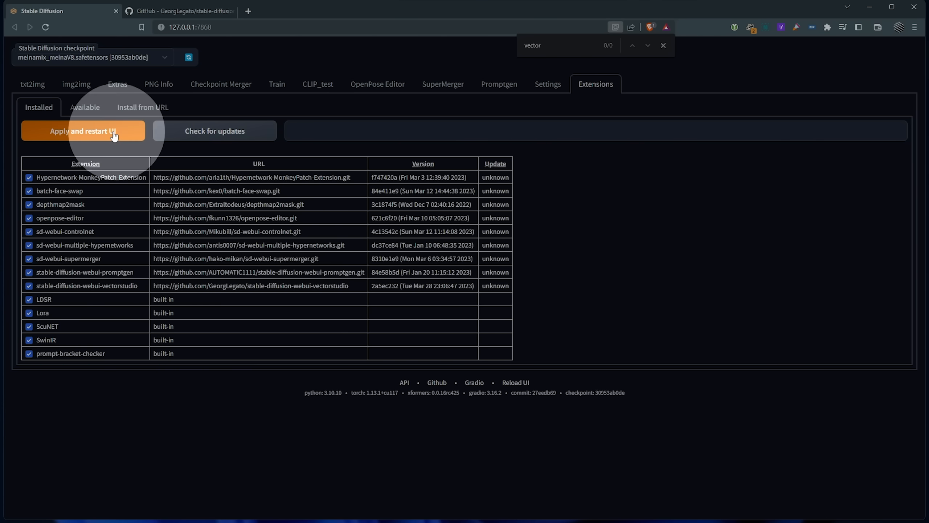
{"action": "left_click", "coordinate": [98, 130]}
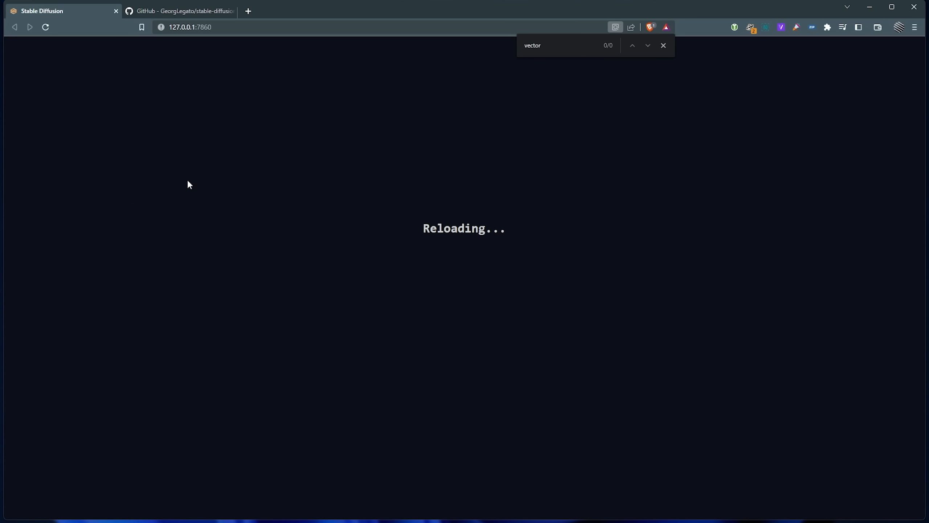
{"action": "left_click", "coordinate": [664, 43]}
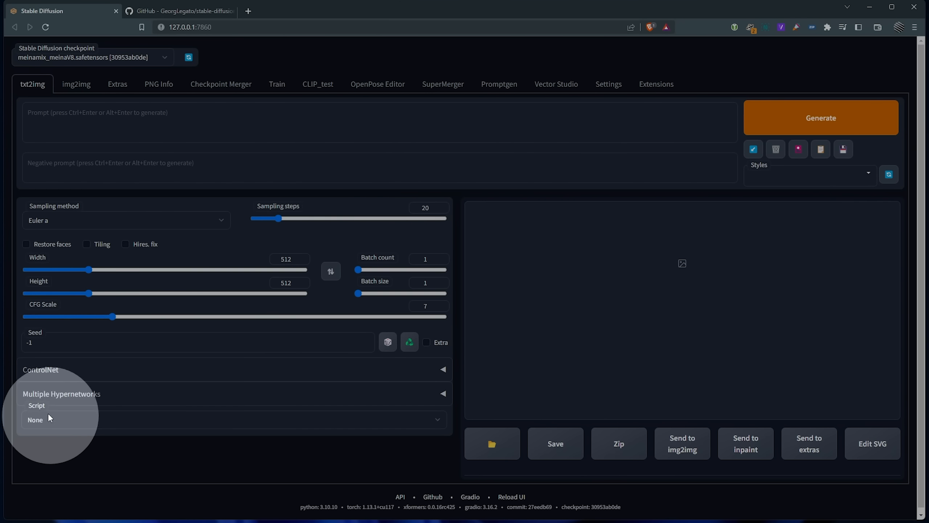
- Select Vector Studio as the txt2img script and expand its settings
{"action": "left_click", "coordinate": [121, 417]}
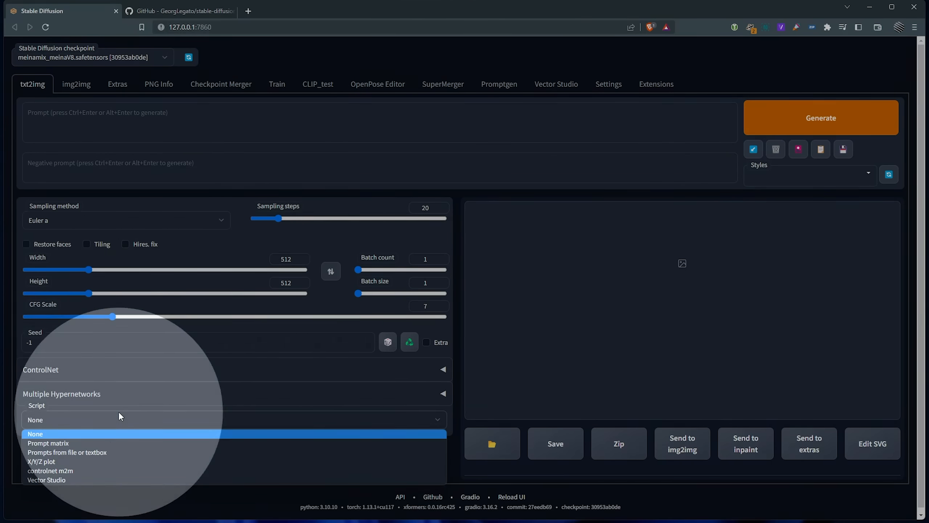
{"action": "left_click", "coordinate": [68, 480]}
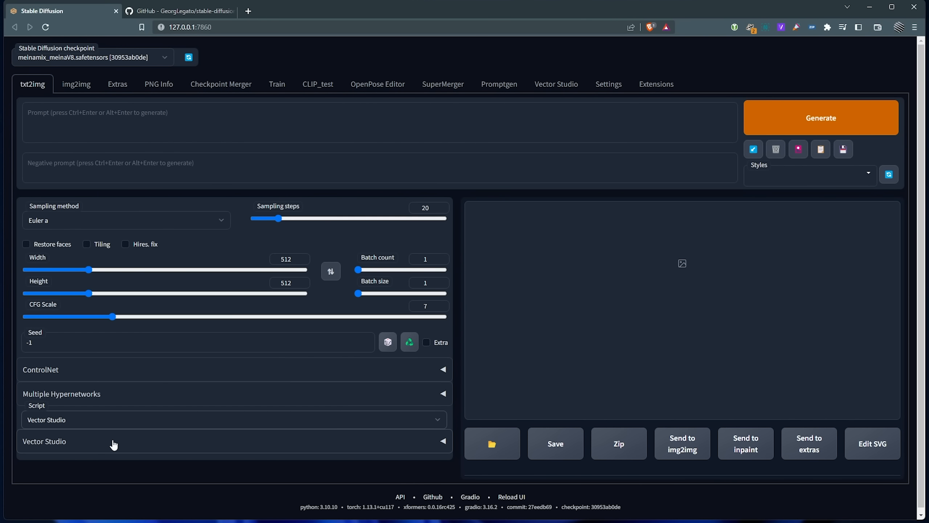
{"action": "left_click", "coordinate": [114, 444]}
{"action": "scroll", "coordinate": [114, 445], "scroll_direction": "down", "scroll_amount": 4}
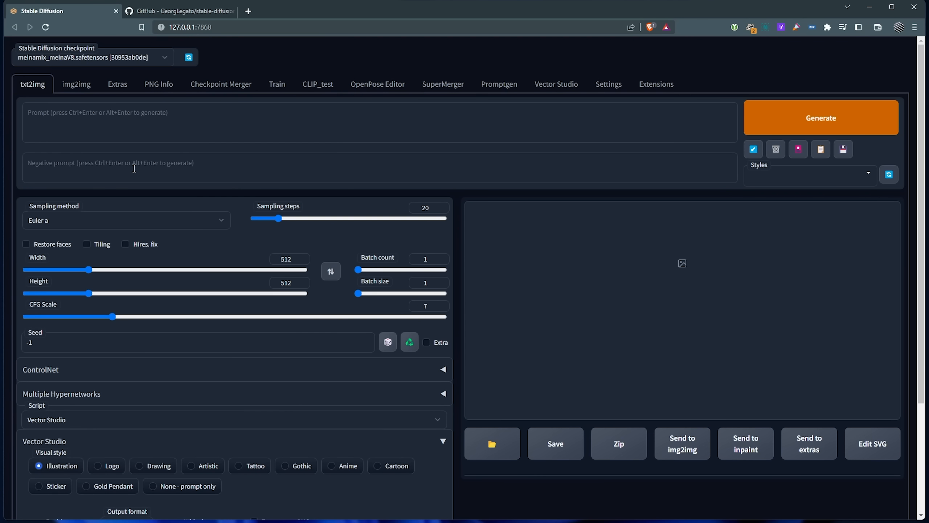
- Examine the snake drawings in the example screenshot above the Features section of the vectorstudio README on GitHub
{"action": "left_click", "coordinate": [179, 11]}
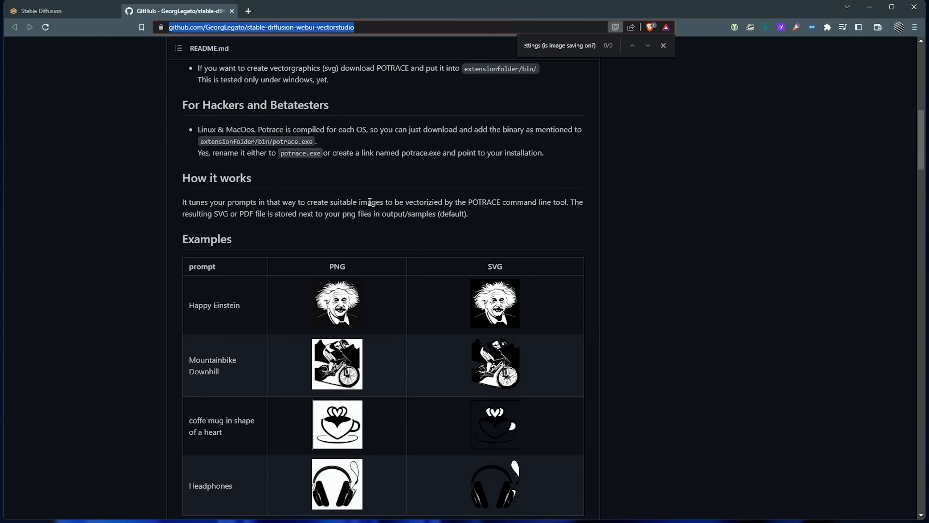
{"action": "scroll", "coordinate": [382, 213], "scroll_direction": "down", "scroll_amount": 20}
{"action": "scroll", "coordinate": [382, 213], "scroll_direction": "down", "scroll_amount": 3}
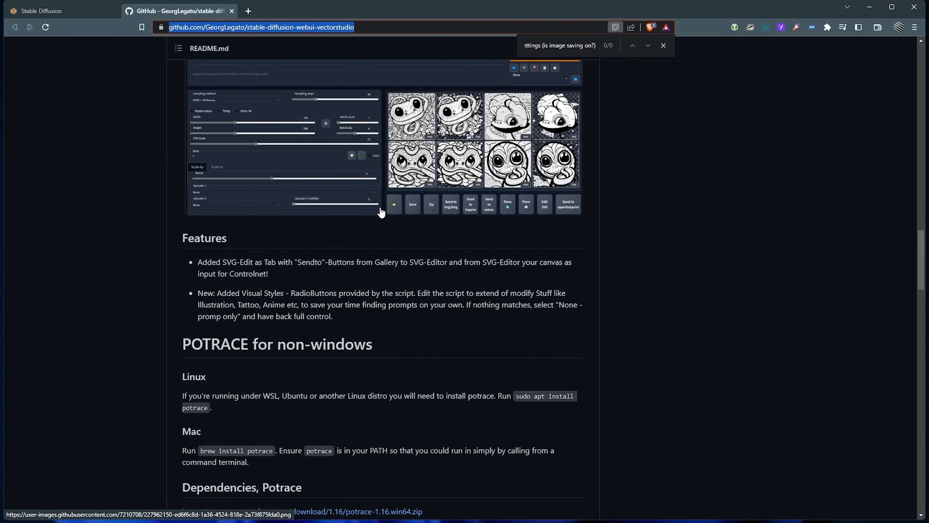
{"action": "left_click", "coordinate": [382, 227]}
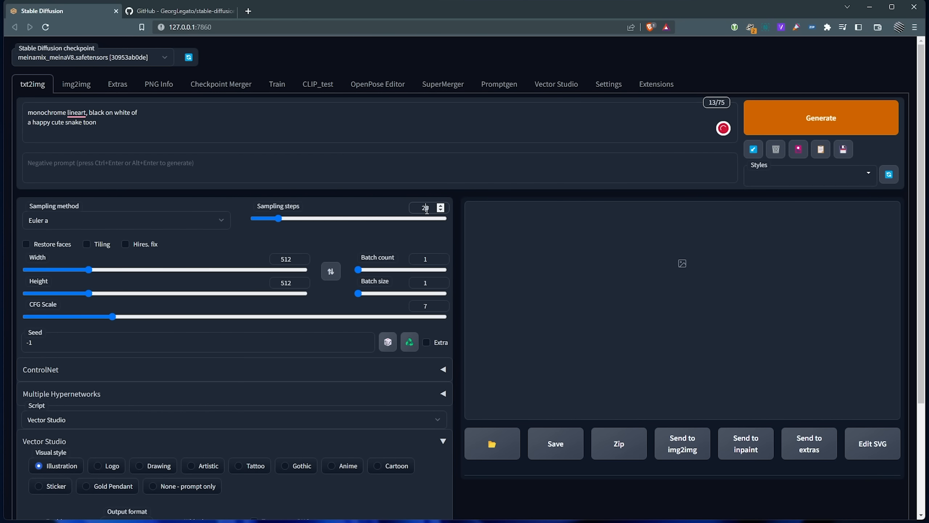
- Set the sampling steps to 40 and the image size to 768 by 768
{"action": "double_click", "coordinate": [418, 209]}
{"action": "type", "text": "40"}
{"action": "double_click", "coordinate": [288, 259]}
{"action": "type", "text": "768"}
{"action": "double_click", "coordinate": [287, 283]}
{"action": "type", "text": "768"}
- Choose DPM++ 2M Karras as the sampling method and set the batch size to 4
{"action": "left_click", "coordinate": [98, 219]}
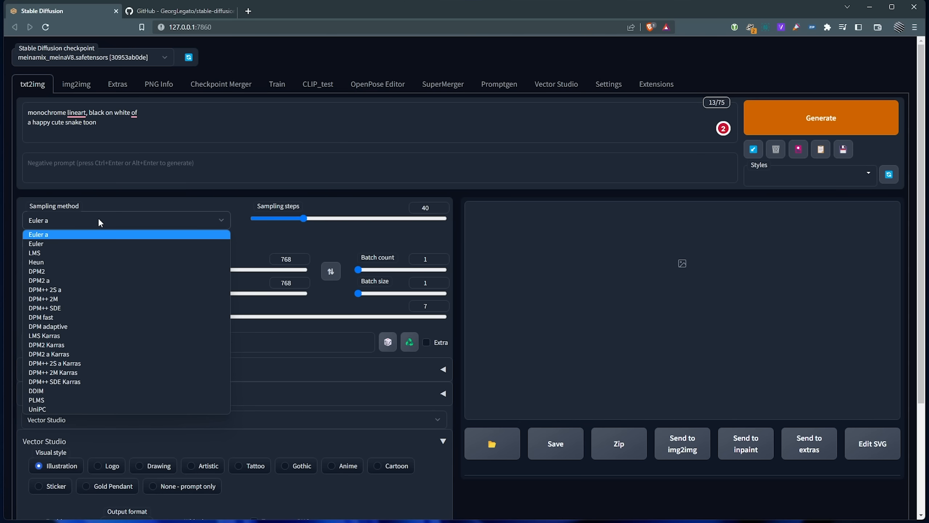
{"action": "left_click", "coordinate": [85, 373]}
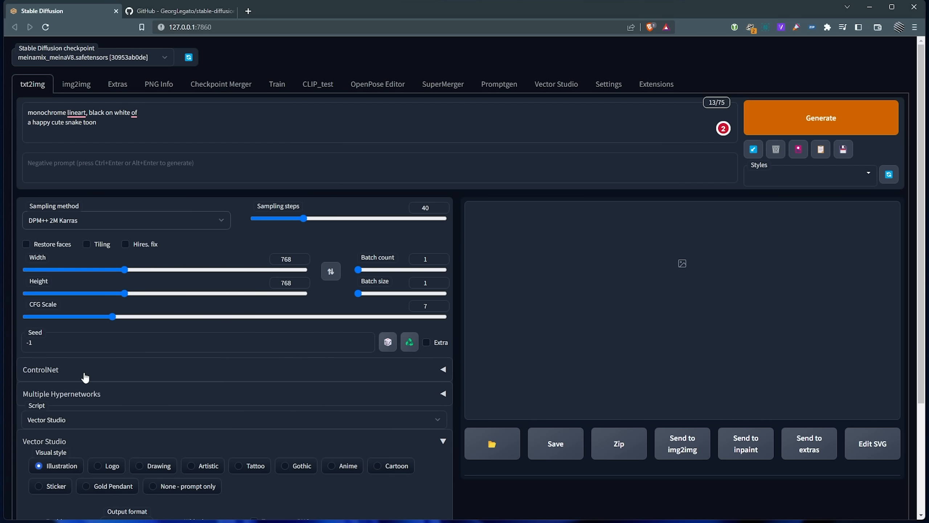
{"action": "double_click", "coordinate": [426, 283]}
{"action": "type", "text": "4"}
- Set the Vector Studio visual style to "None - prompt only", and bring up the web UI's command console window
{"action": "scroll", "coordinate": [329, 295], "scroll_direction": "down", "scroll_amount": 4}
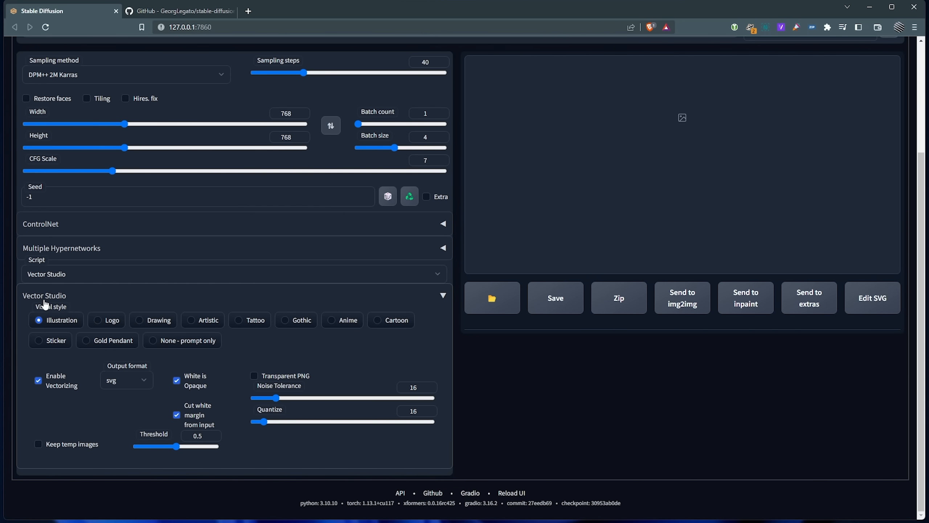
{"action": "left_click", "coordinate": [206, 341]}
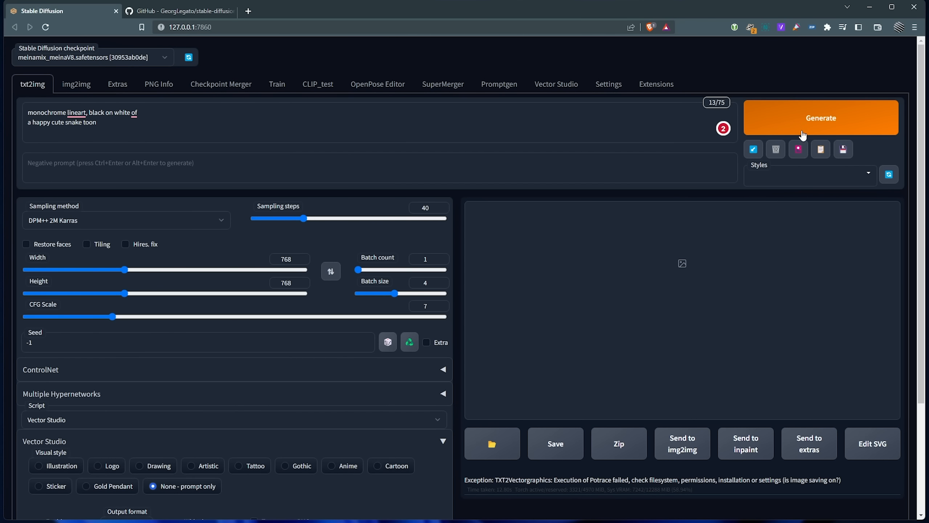
{"action": "left_click", "coordinate": [255, 519]}
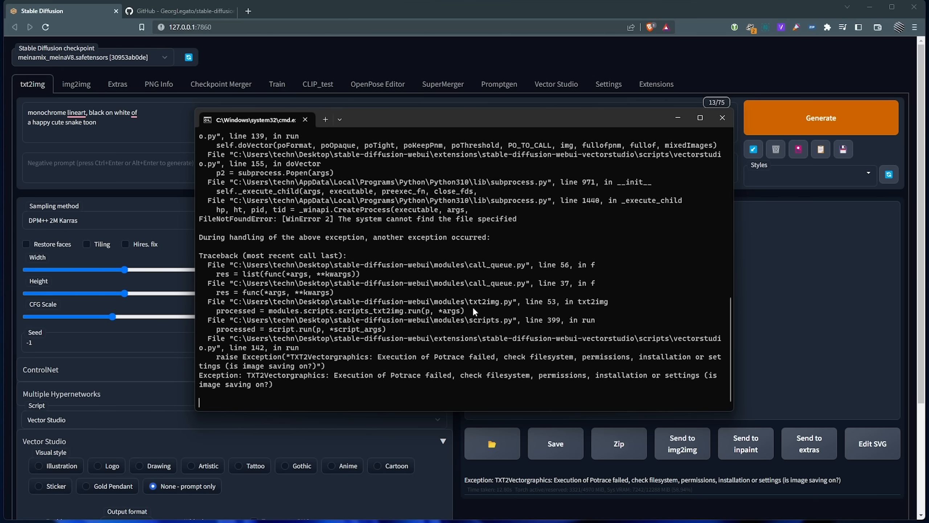
- Read the Potrace execution exception at the end of the console traceback
{"action": "left_click_drag", "start_coordinate": [293, 357], "coordinate": [404, 359]}
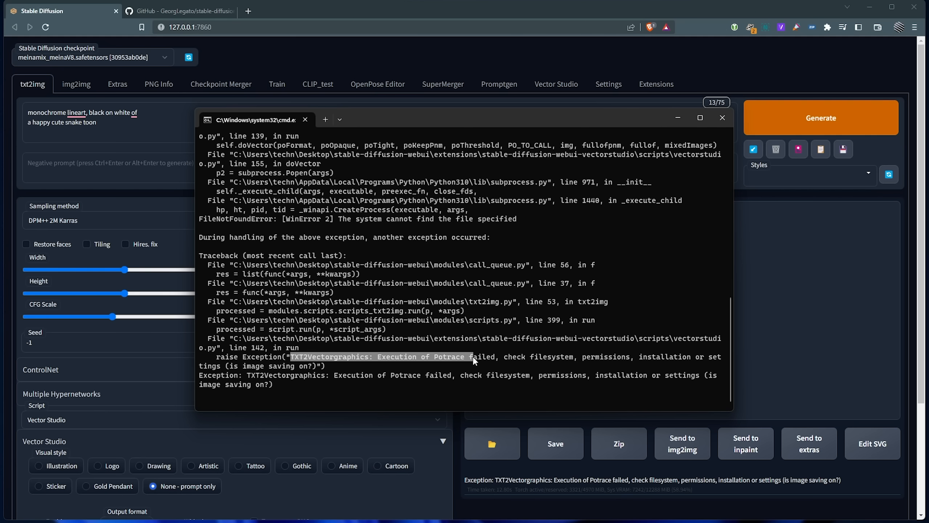
{"action": "left_click_drag", "start_coordinate": [475, 360], "coordinate": [651, 363]}
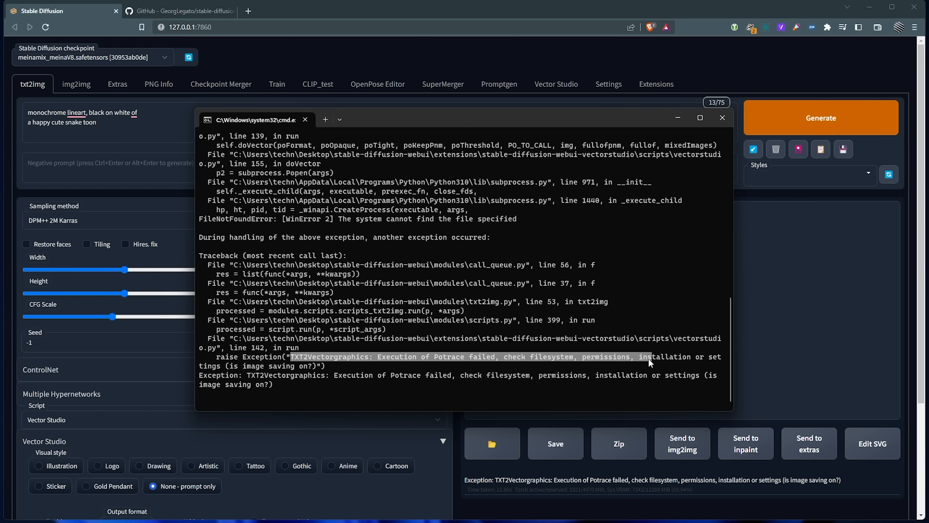
{"action": "left_click_drag", "start_coordinate": [706, 357], "coordinate": [322, 366]}
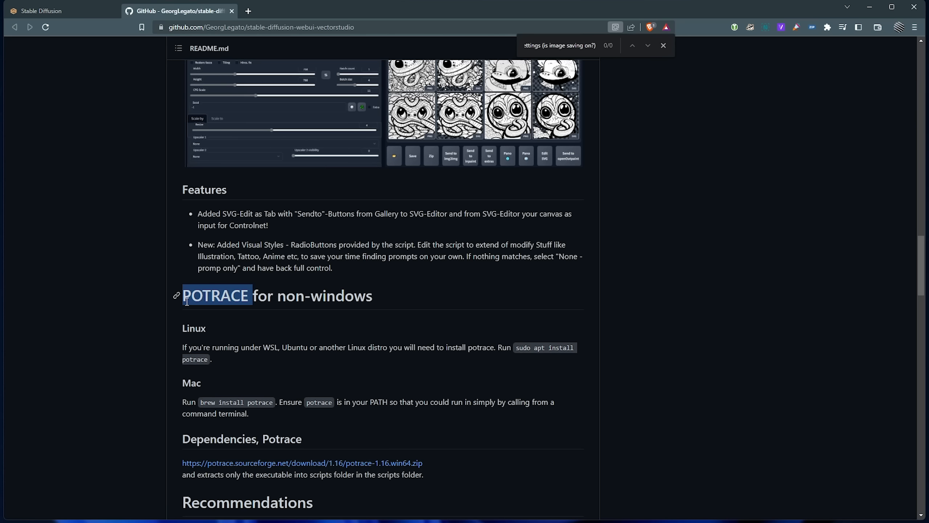
- Find the Potrace dependency in the vectorstudio README on GitHub and download potrace-1.16.win64.zip
{"action": "scroll", "coordinate": [359, 369], "scroll_direction": "down", "scroll_amount": 4}
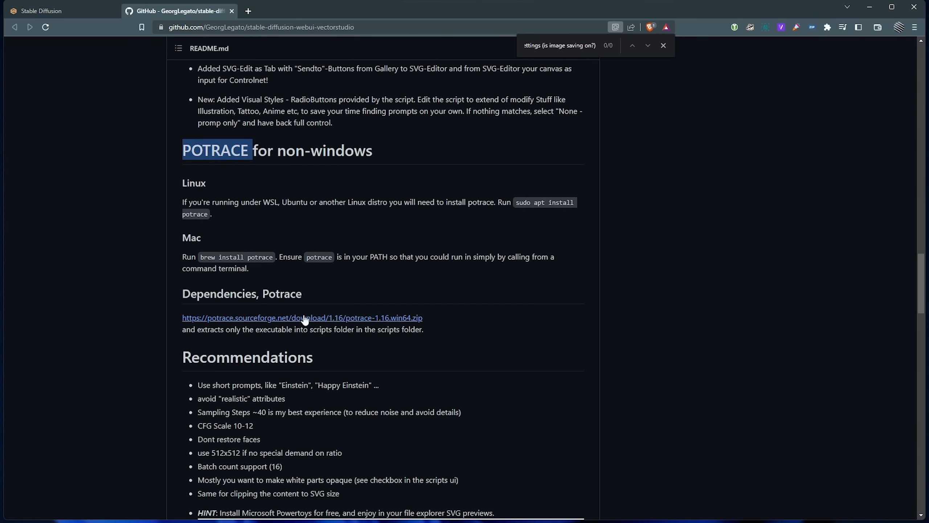
{"action": "scroll", "coordinate": [312, 265], "scroll_direction": "up", "scroll_amount": 20}
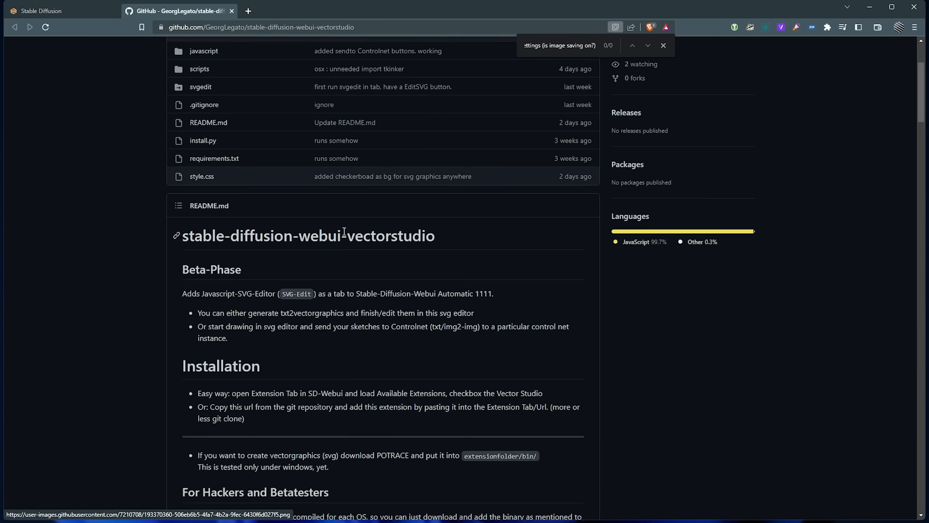
{"action": "scroll", "coordinate": [350, 231], "scroll_direction": "down", "scroll_amount": 20}
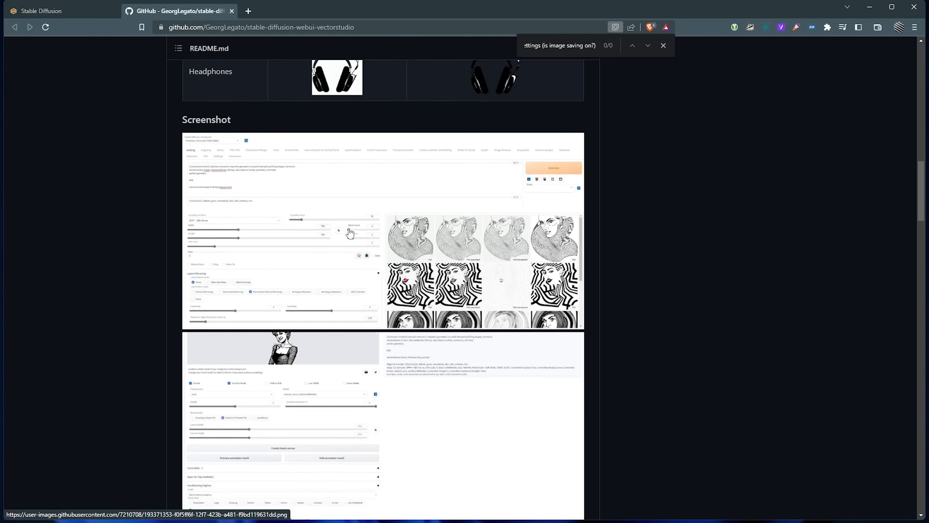
{"action": "scroll", "coordinate": [350, 233], "scroll_direction": "down", "scroll_amount": 20}
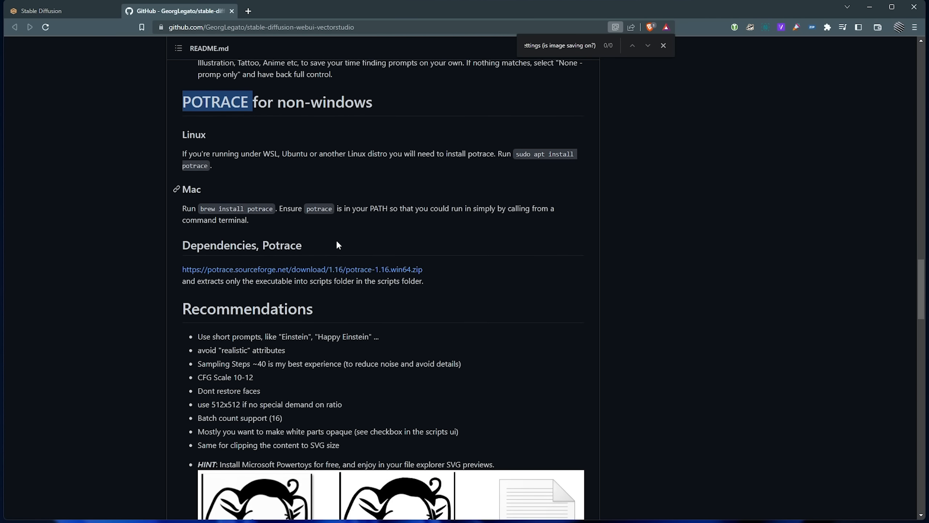
{"action": "double_click", "coordinate": [227, 242]}
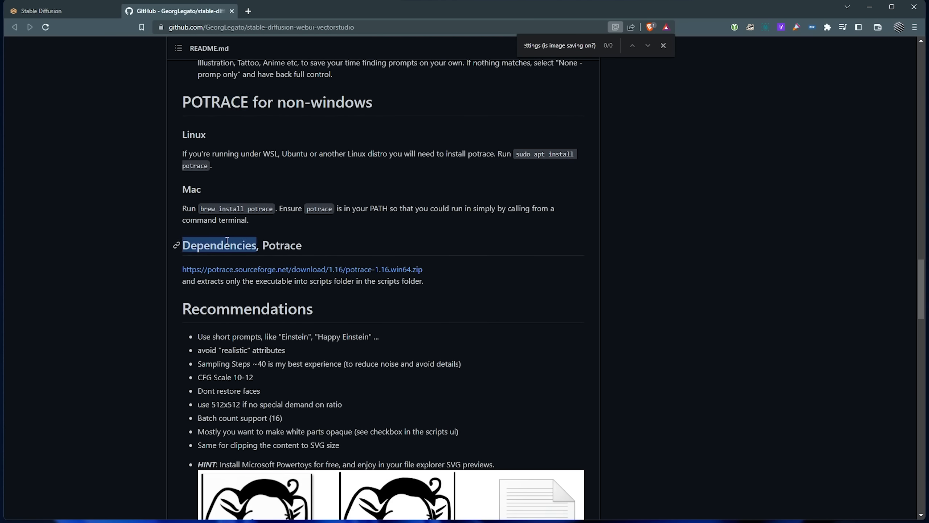
{"action": "left_click_drag", "start_coordinate": [227, 241], "coordinate": [293, 241]}
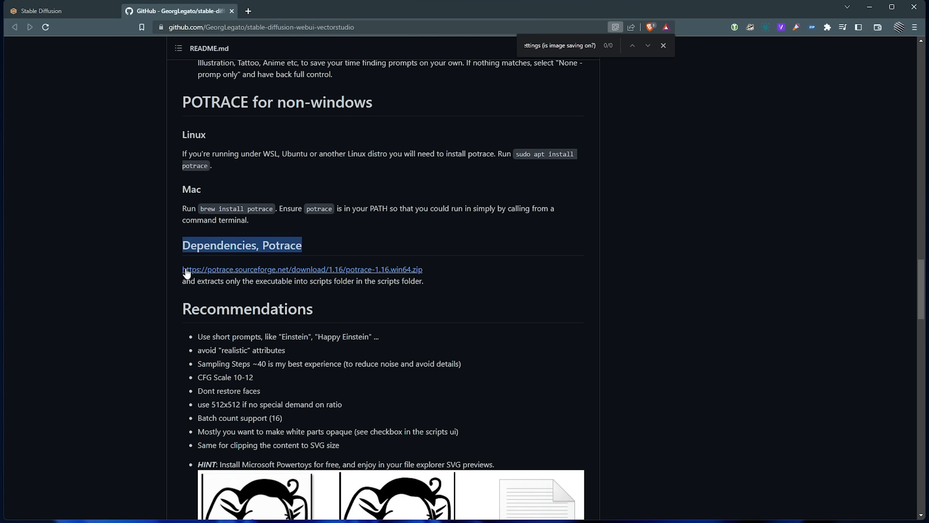
{"action": "left_click", "coordinate": [346, 269]}
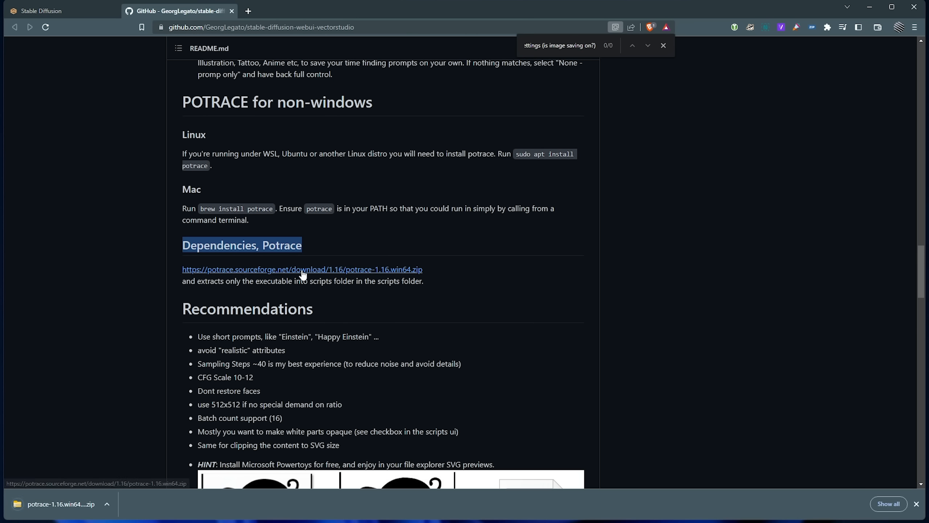
- Open the downloaded Potrace archive and select all files in its potrace-1.16.win64 folder
{"action": "left_click", "coordinate": [41, 498]}
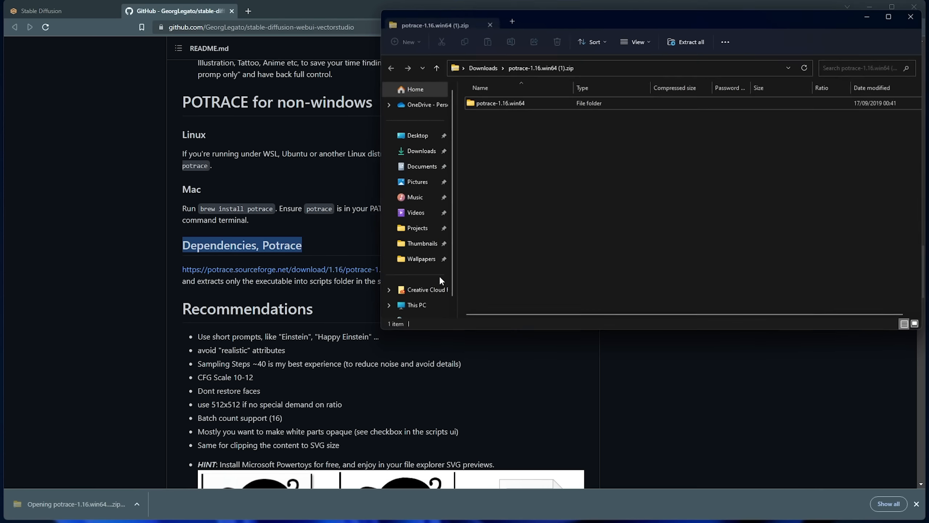
{"action": "left_click_drag", "start_coordinate": [559, 15], "coordinate": [323, 125]}
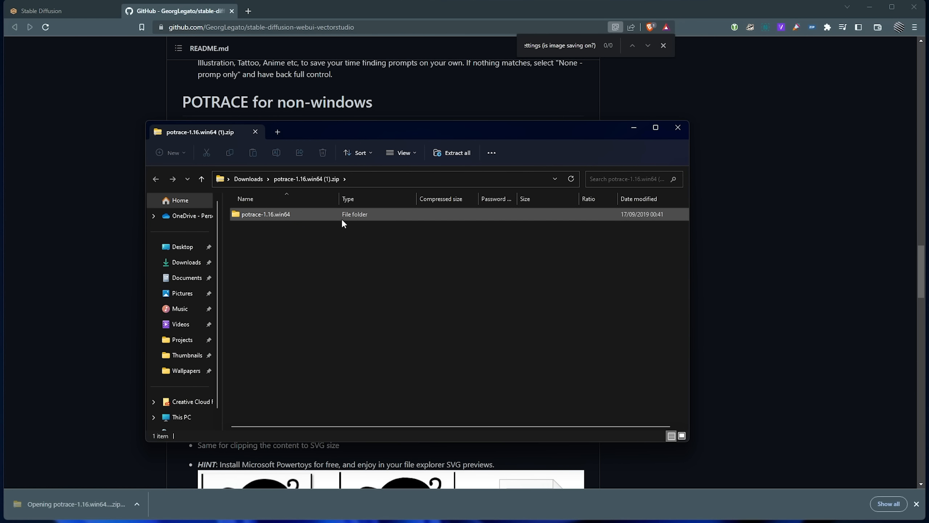
{"action": "double_click", "coordinate": [342, 219]}
{"action": "left_click_drag", "start_coordinate": [327, 407], "coordinate": [319, 182]}
- Switch to the stable-diffusion-webui folder in File Explorer and open extensions\stable-diffusion-webui-vectorstudio
{"action": "key", "text": "alt+Tab"}
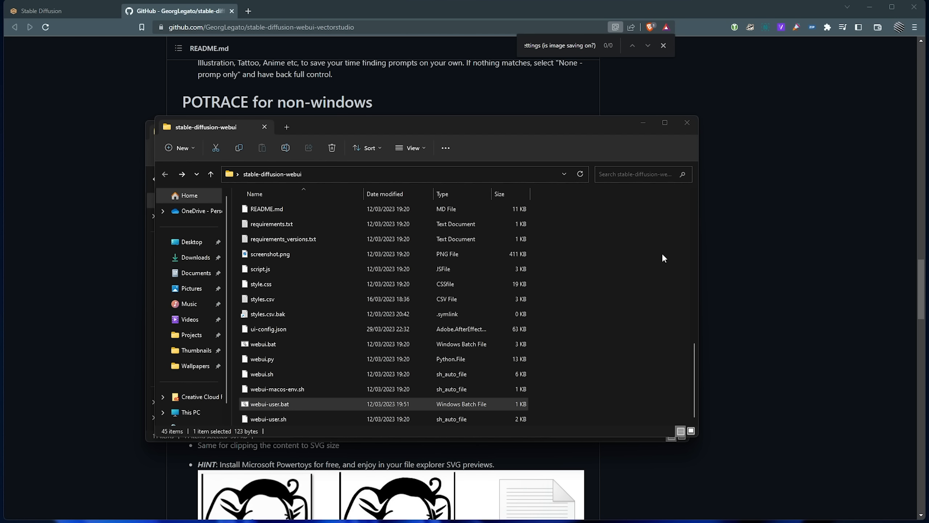
{"action": "left_click", "coordinate": [590, 290]}
{"action": "scroll", "coordinate": [545, 292], "scroll_direction": "up", "scroll_amount": 10}
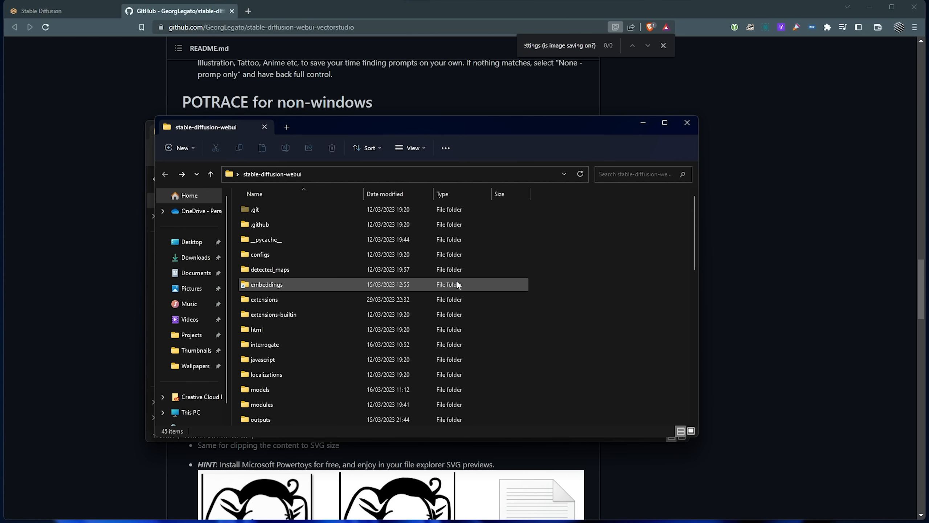
{"action": "double_click", "coordinate": [297, 300]}
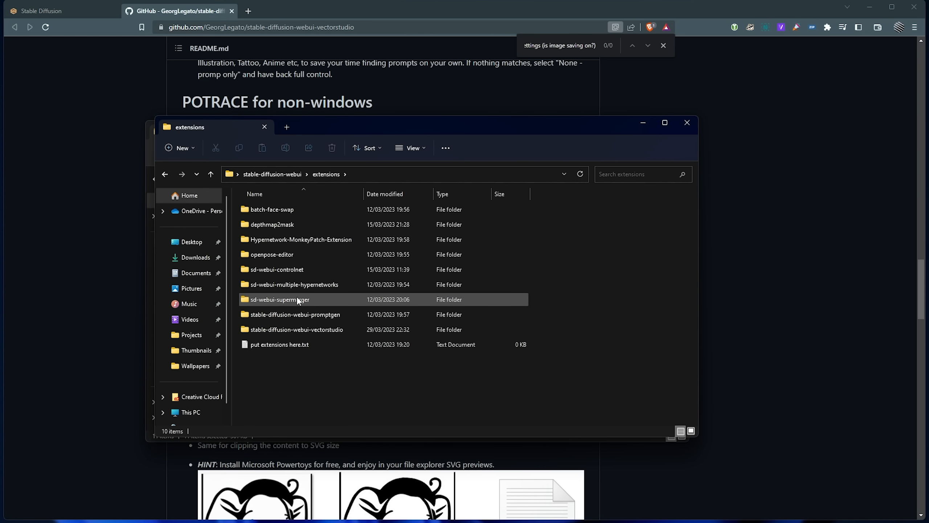
{"action": "left_click", "coordinate": [279, 332]}
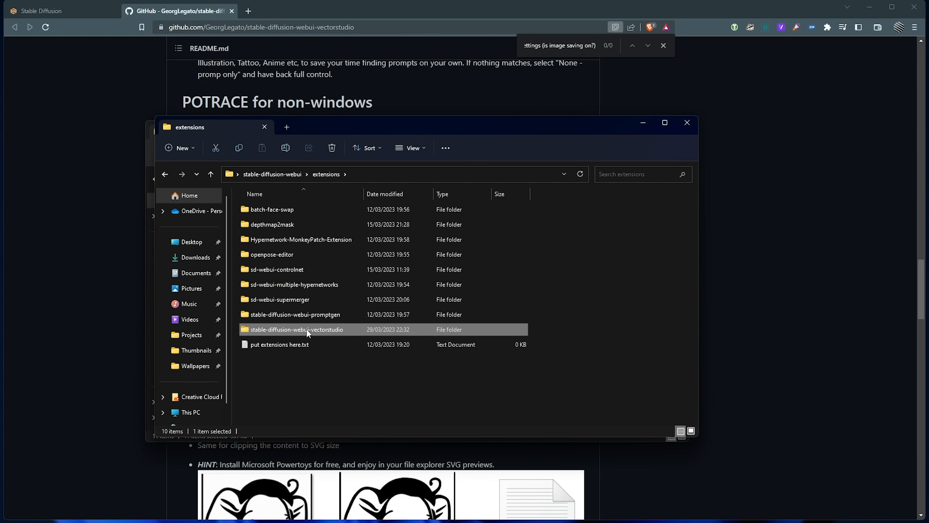
{"action": "double_click", "coordinate": [351, 327]}
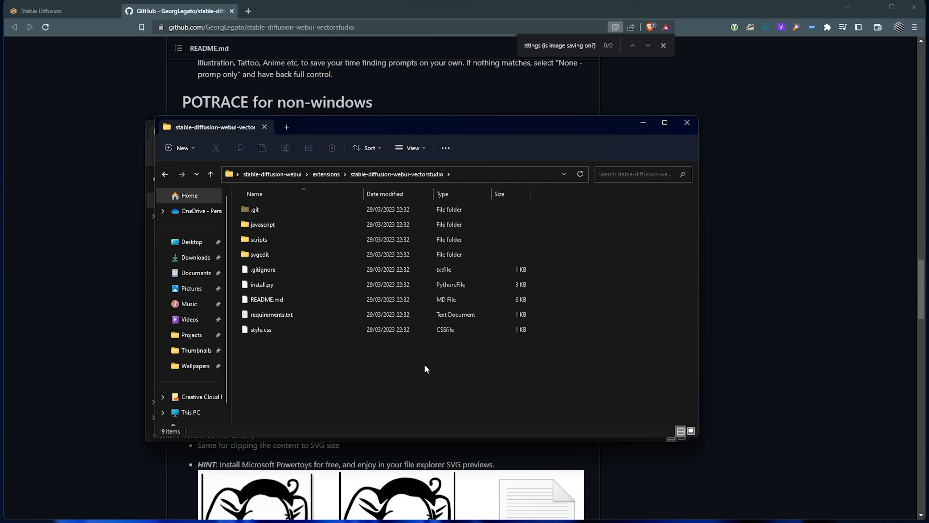
- Create a folder named bin in the vectorstudio extension folder and open it
{"action": "key", "text": "ctrl+shift+n"}
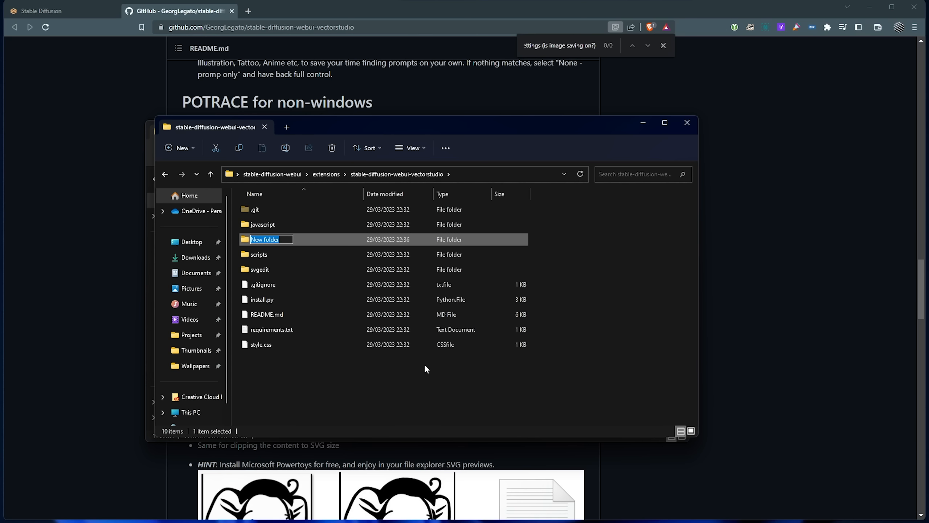
{"action": "type", "text": "bin"}
{"action": "key", "text": "Return"}
{"action": "key", "text": "Return"}
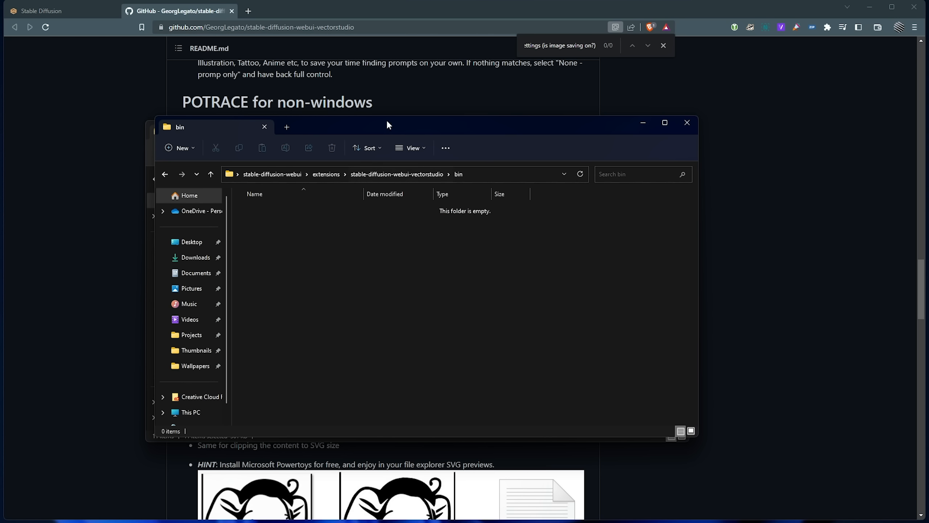
- Copy all files from the archive's potrace-1.16.win64 folder into the extension's bin folder and close the archive window
{"action": "left_click_drag", "start_coordinate": [388, 125], "coordinate": [722, 128]}
{"action": "left_click", "coordinate": [381, 386]}
{"action": "left_click_drag", "start_coordinate": [382, 386], "coordinate": [337, 210]}
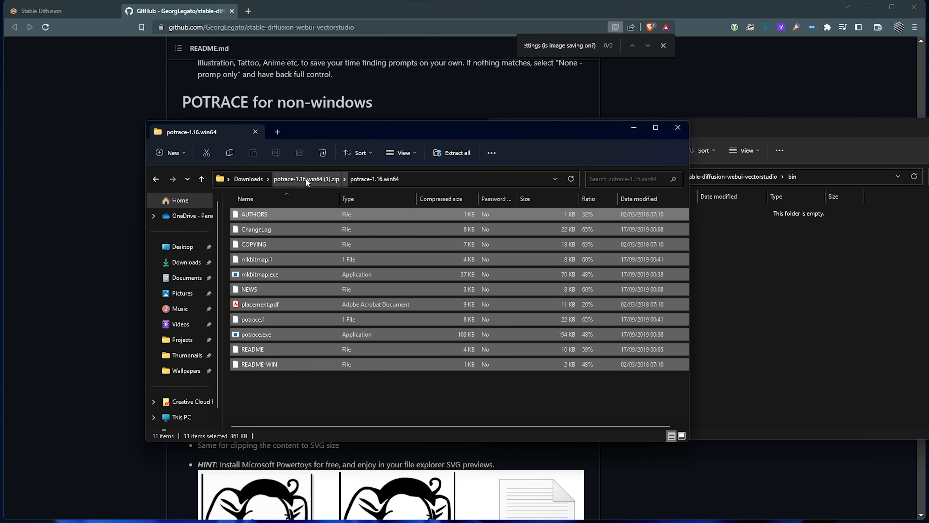
{"action": "left_click_drag", "start_coordinate": [320, 209], "coordinate": [745, 221]}
{"action": "left_click_drag", "start_coordinate": [761, 131], "coordinate": [448, 136]}
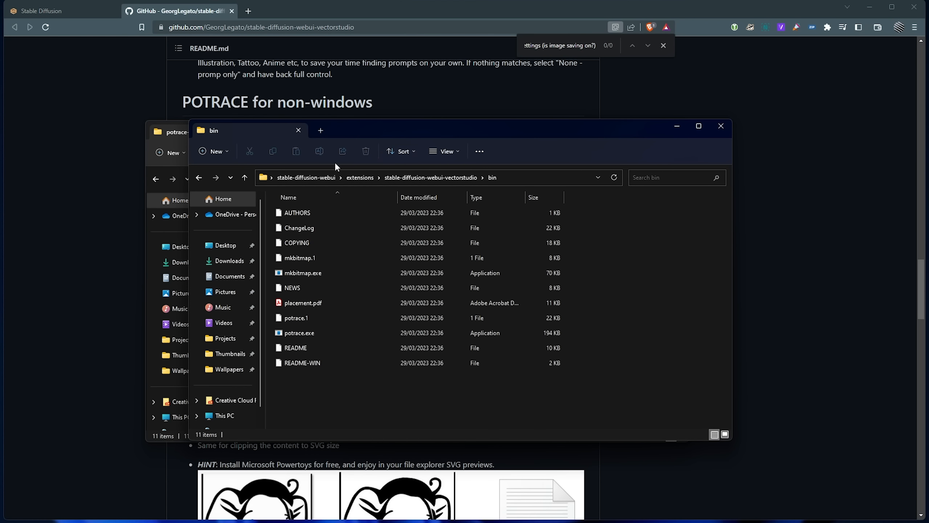
{"action": "left_click", "coordinate": [232, 134]}
{"action": "left_click", "coordinate": [255, 132]}
{"action": "left_click_drag", "start_coordinate": [357, 135], "coordinate": [341, 140]}
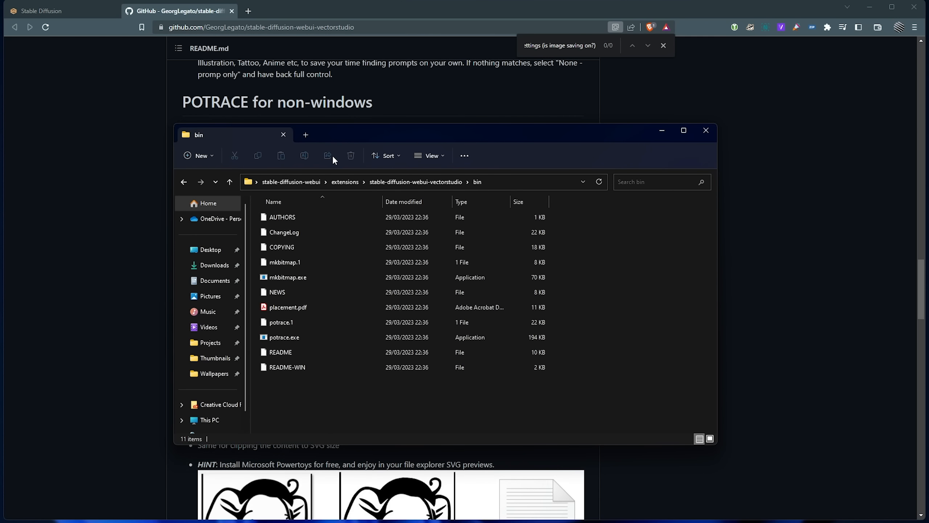
{"action": "left_click_drag", "start_coordinate": [574, 398], "coordinate": [469, 212]}
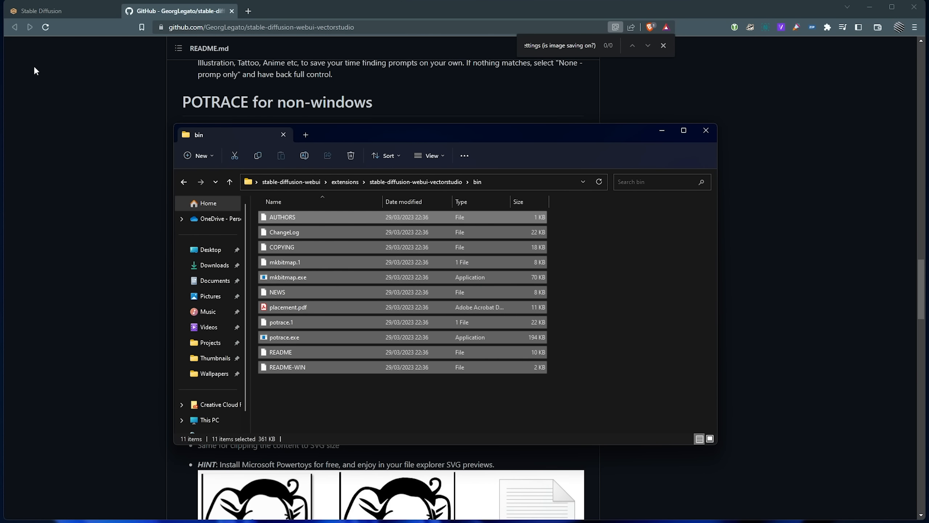
- Generate the snake images again in the Stable Diffusion web UI, monitoring the progress in the console window
{"action": "left_click", "coordinate": [55, 13]}
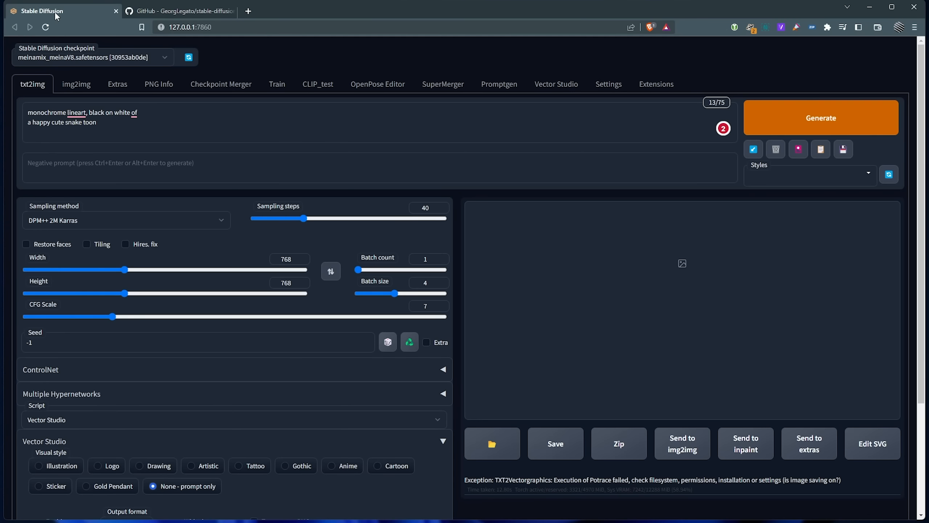
{"action": "left_click", "coordinate": [841, 120]}
{"action": "key", "text": "alt+Tab"}
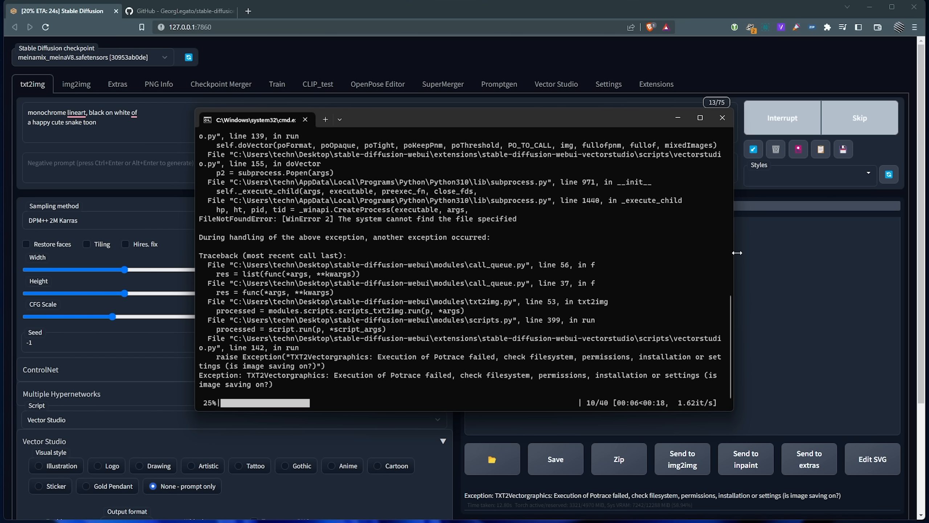
{"action": "left_click", "coordinate": [590, 319]}
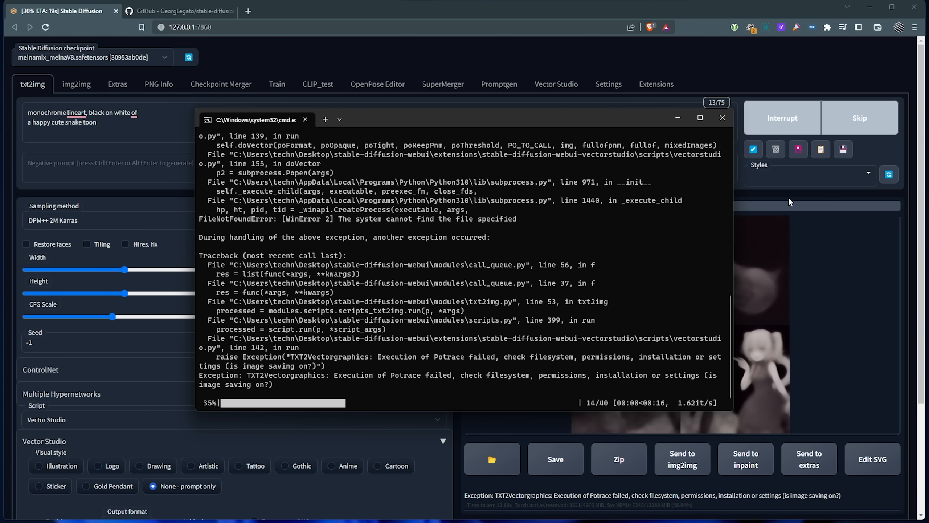
{"action": "left_click_drag", "start_coordinate": [620, 122], "coordinate": [450, 173]}
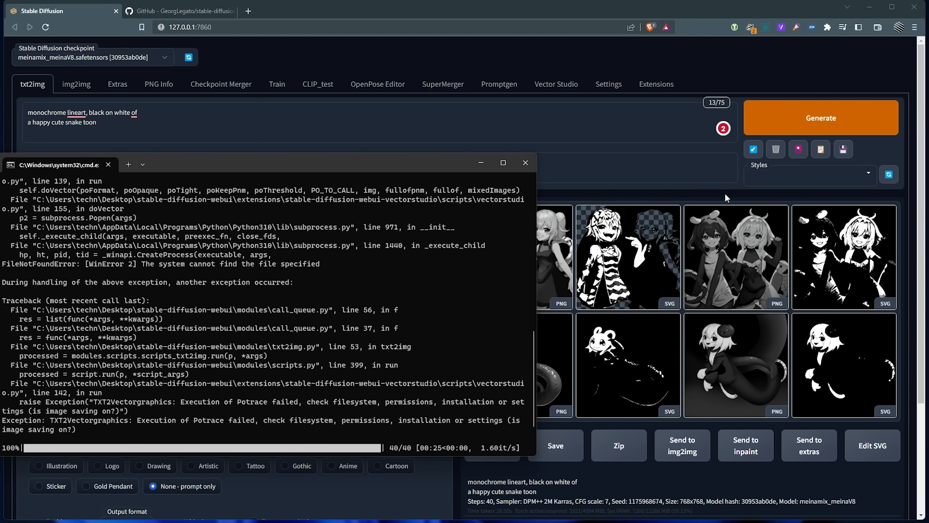
{"action": "left_click", "coordinate": [726, 195]}
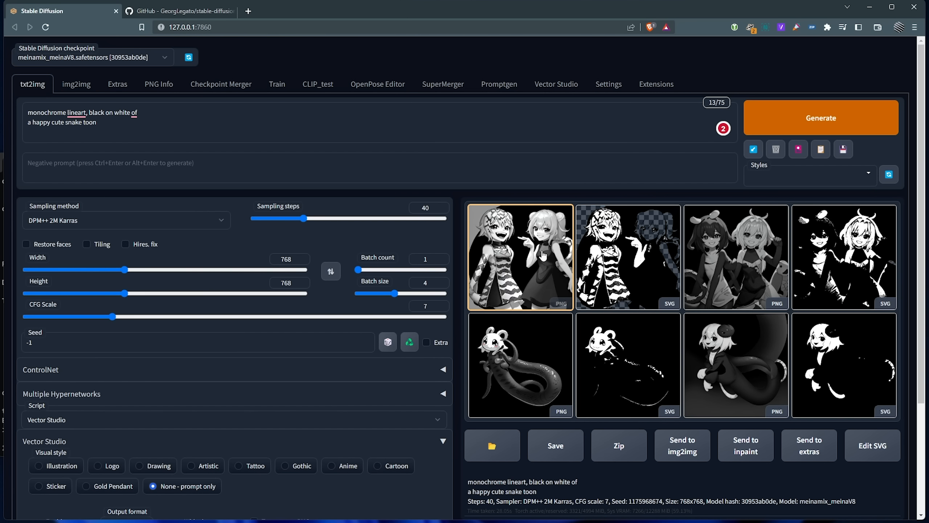
- Enlarge the SVG version of a generated snake character to inspect it, and return to the gallery
{"action": "left_click", "coordinate": [634, 368]}
{"action": "left_click", "coordinate": [650, 290]}
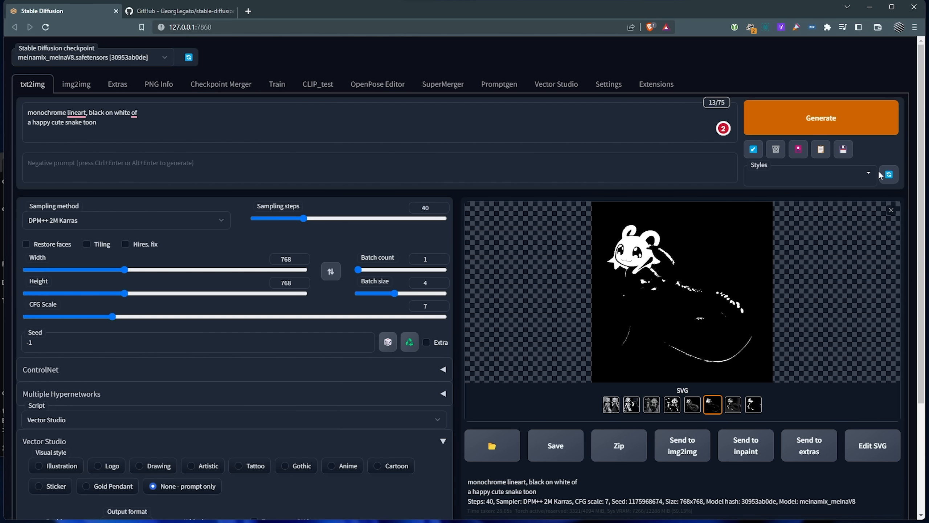
{"action": "left_click", "coordinate": [730, 273]}
{"action": "left_click", "coordinate": [891, 210]}
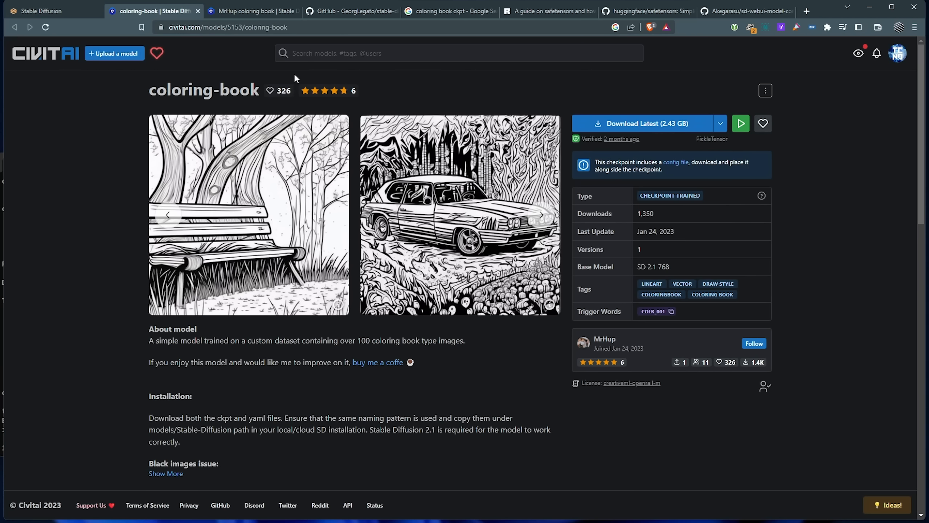
- Download the latest coloring-book checkpoint and its config file from the Civitai model page
{"action": "left_click_drag", "start_coordinate": [149, 90], "coordinate": [262, 88]}
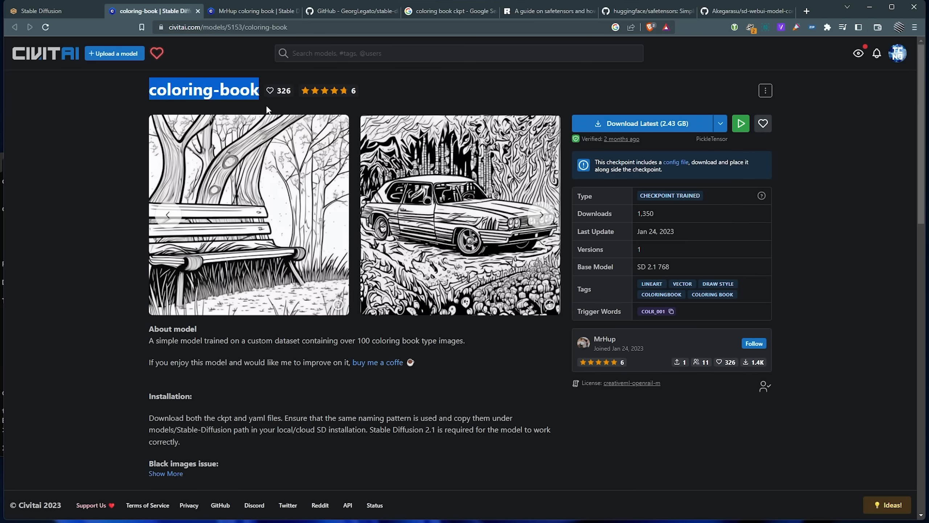
{"action": "left_click", "coordinate": [498, 92]}
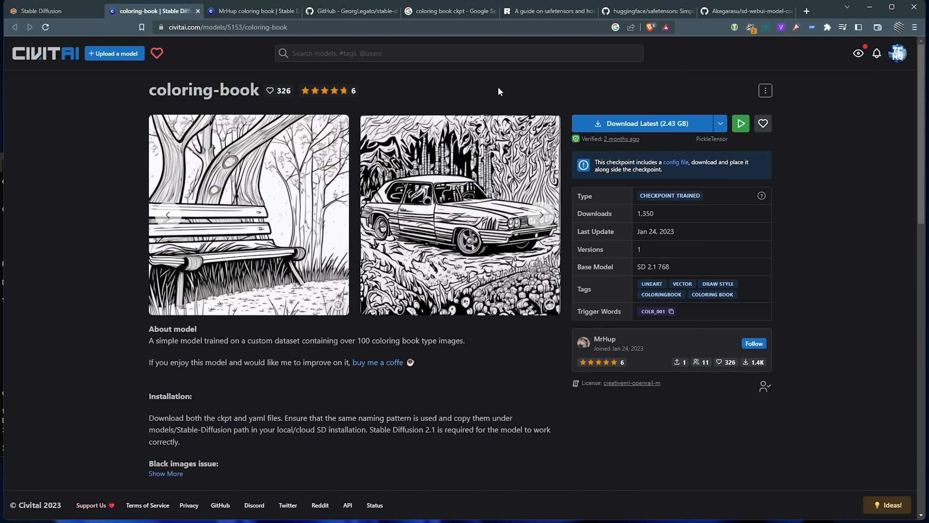
{"action": "left_click", "coordinate": [653, 123]}
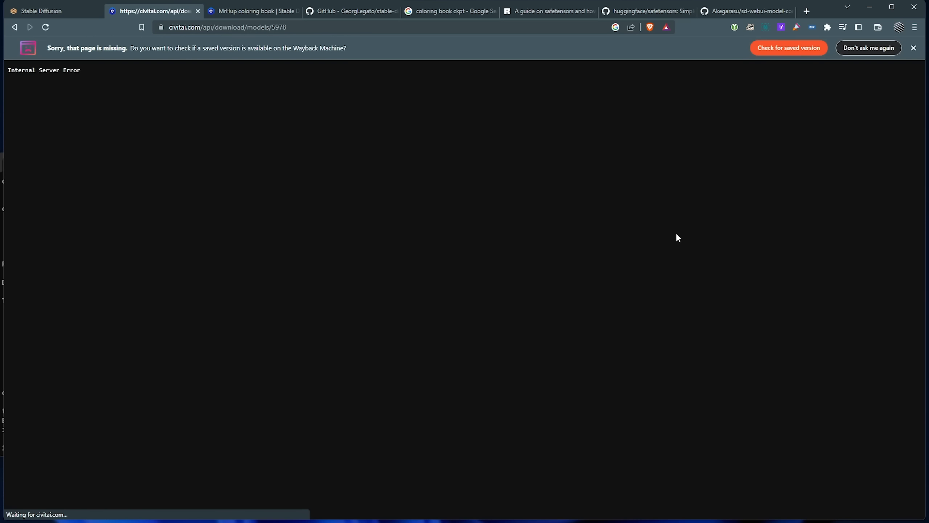
{"action": "key", "text": "alt+Left"}
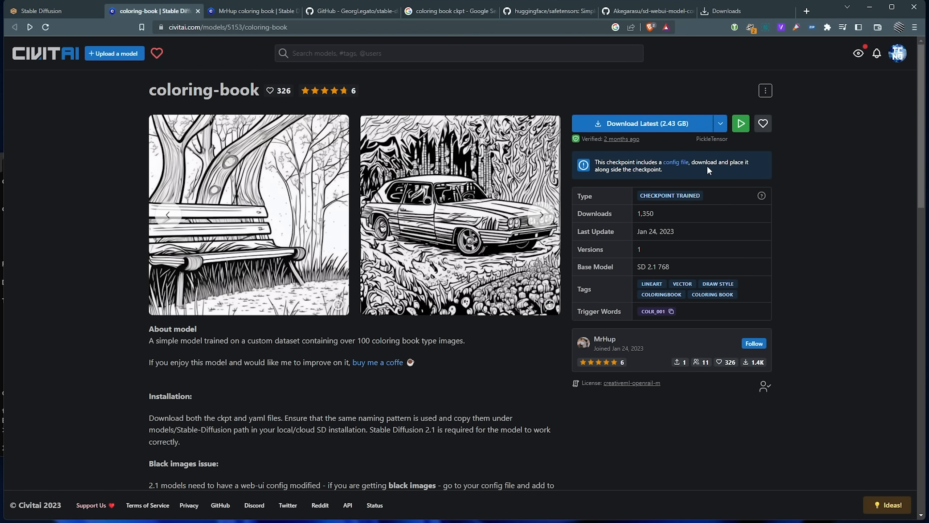
{"action": "left_click_drag", "start_coordinate": [596, 163], "coordinate": [658, 163]}
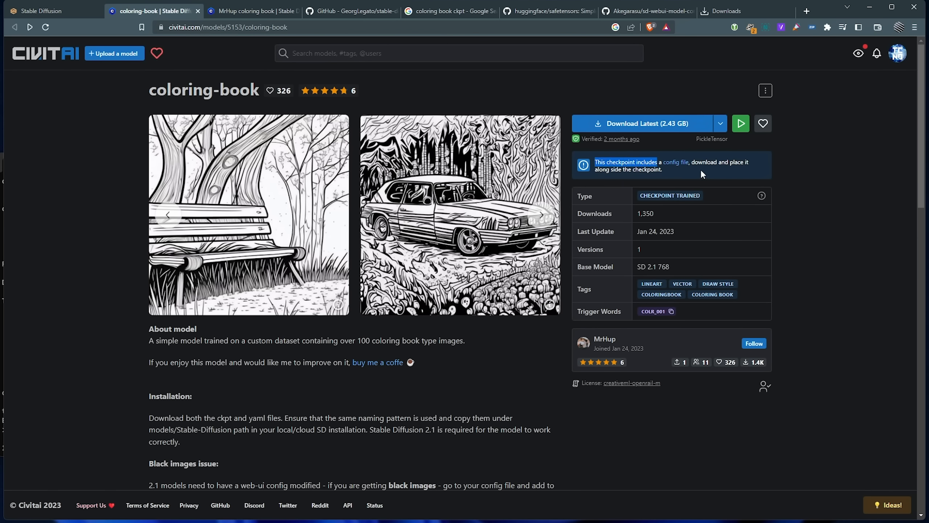
{"action": "left_click", "coordinate": [720, 124]}
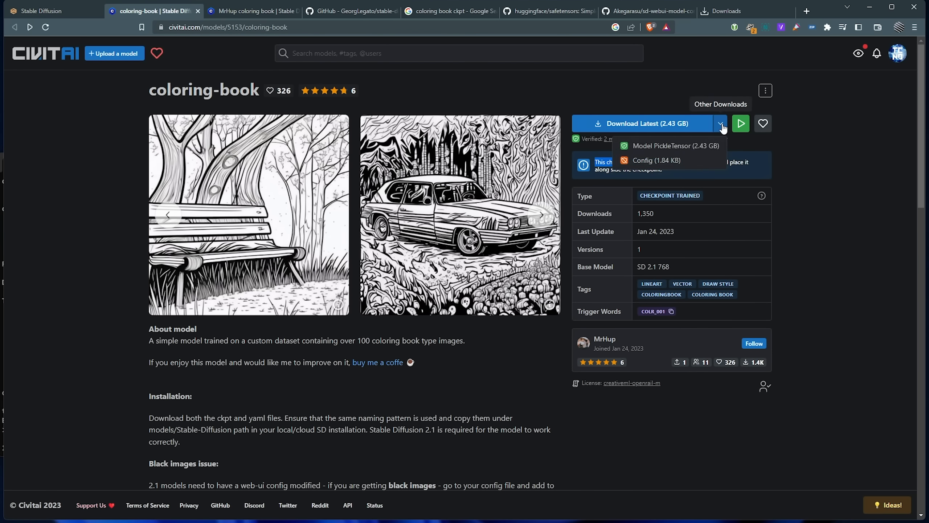
{"action": "left_click", "coordinate": [653, 161]}
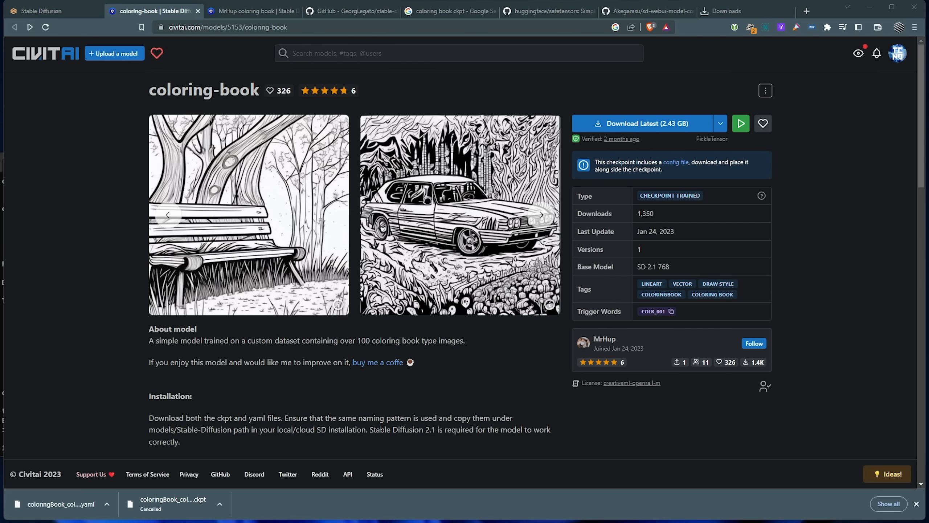
- Move coloringBook_coloringBook.ckpt and its matching yaml file from the downloads folder into stable-diffusion-webui's models/Stable-diffusion/coloringBook folder
{"action": "key", "text": "alt+Tab"}
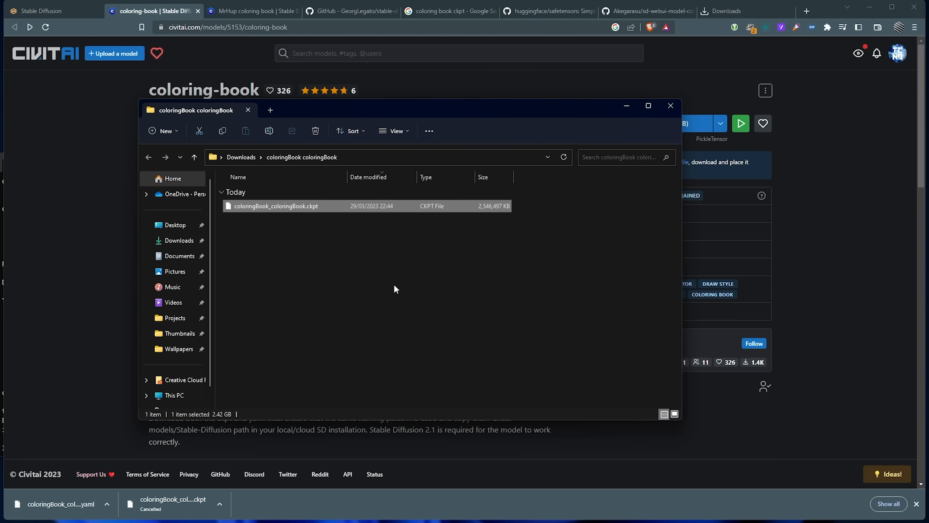
{"action": "key", "text": "ctrl+a"}
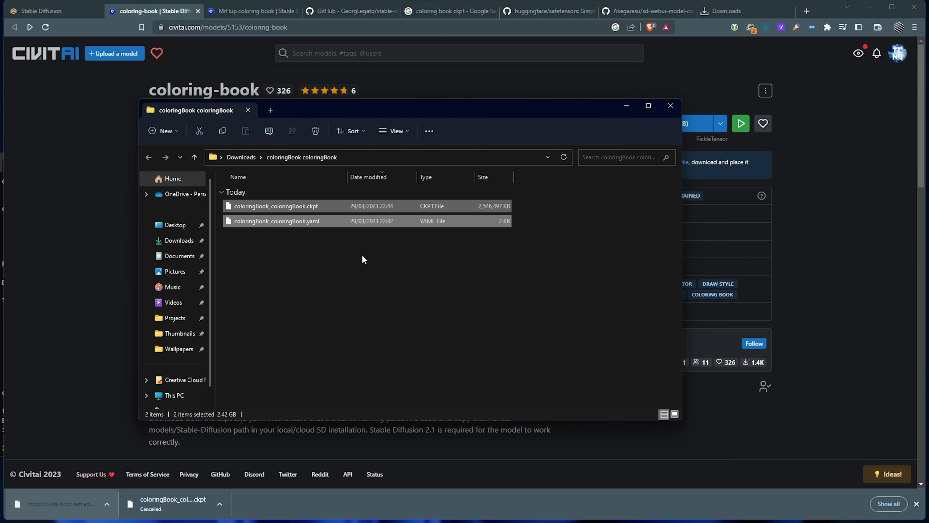
{"action": "key", "text": "ctrl+x"}
{"action": "key", "text": "alt+Tab"}
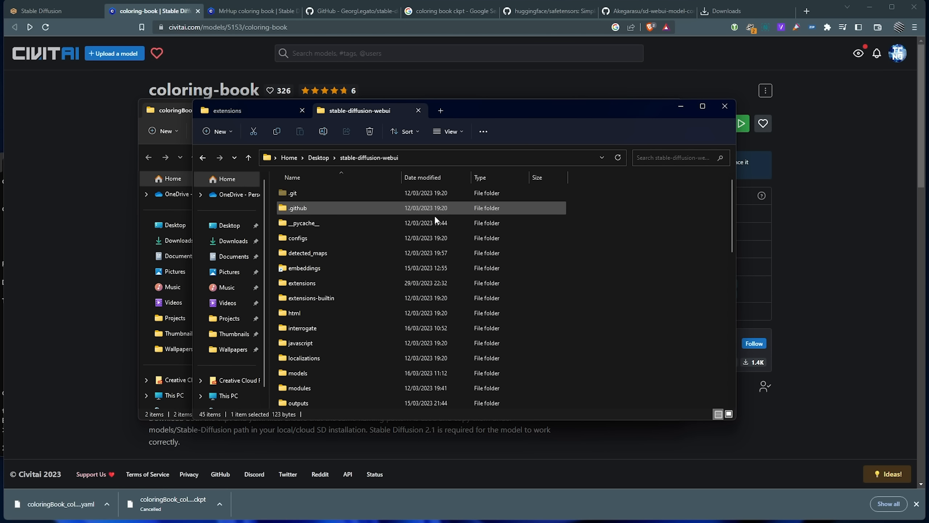
{"action": "scroll", "coordinate": [428, 250], "scroll_direction": "down", "scroll_amount": 2}
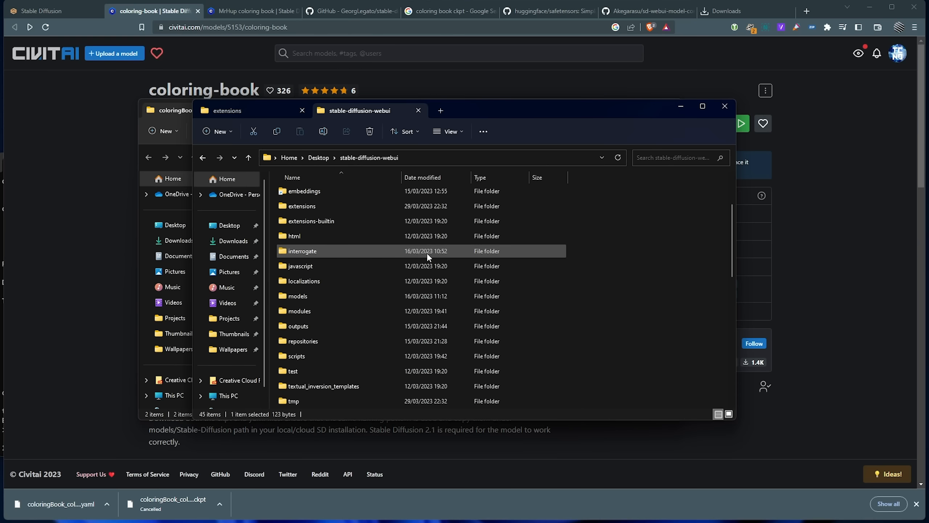
{"action": "double_click", "coordinate": [313, 297]}
{"action": "scroll", "coordinate": [315, 301], "scroll_direction": "down", "scroll_amount": 1}
{"action": "left_click", "coordinate": [323, 327]}
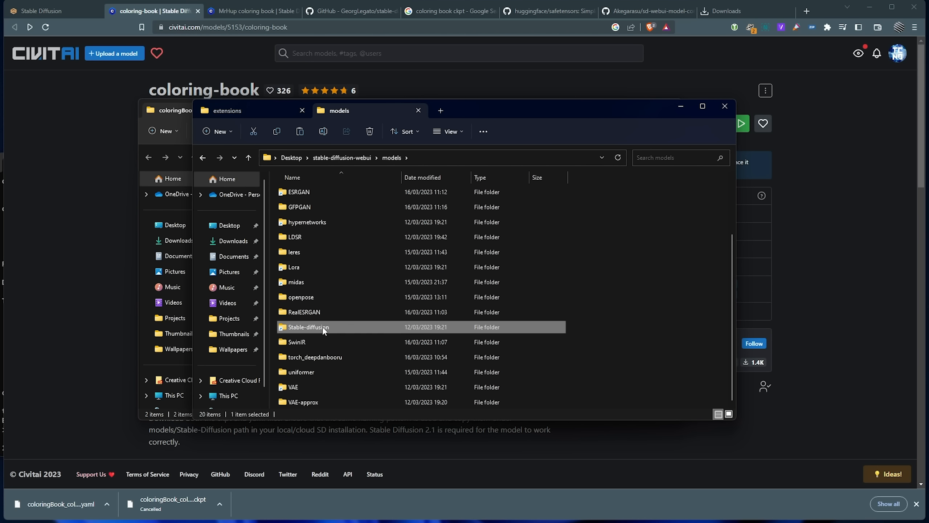
{"action": "double_click", "coordinate": [335, 328]}
{"action": "key", "text": "ctrl+v"}
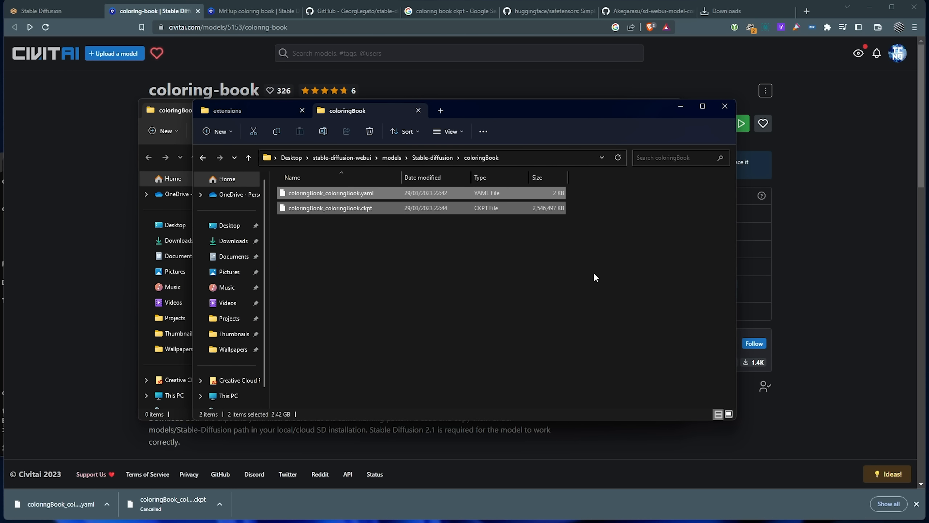
- Switch to the Stable Diffusion web UI, reload the available extensions, find "converter" and install the Model Converter extension
{"action": "key", "text": "alt+Tab"}
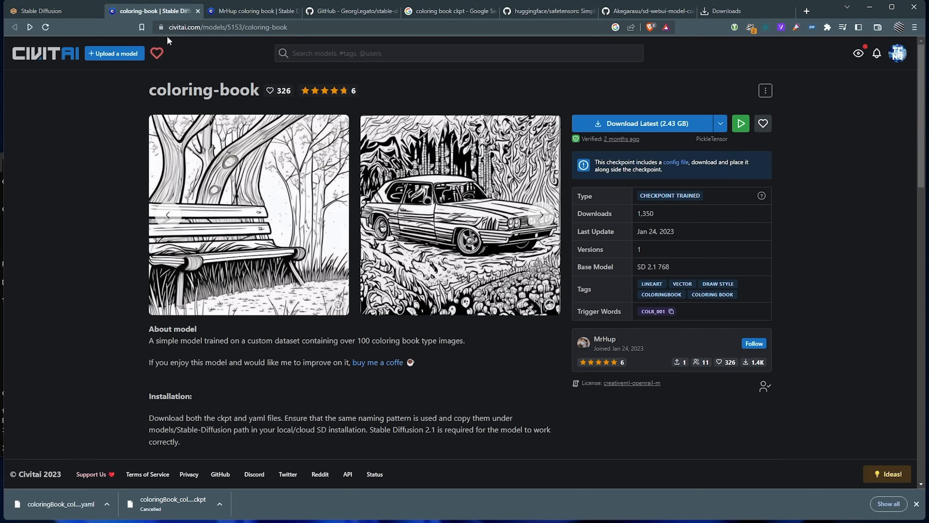
{"action": "left_click", "coordinate": [64, 11]}
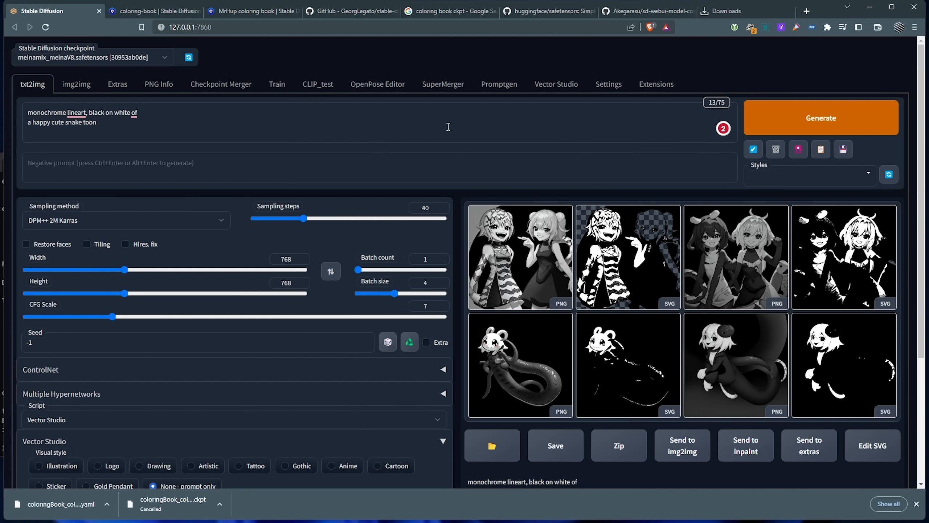
{"action": "left_click", "coordinate": [917, 504]}
{"action": "left_click", "coordinate": [656, 84]}
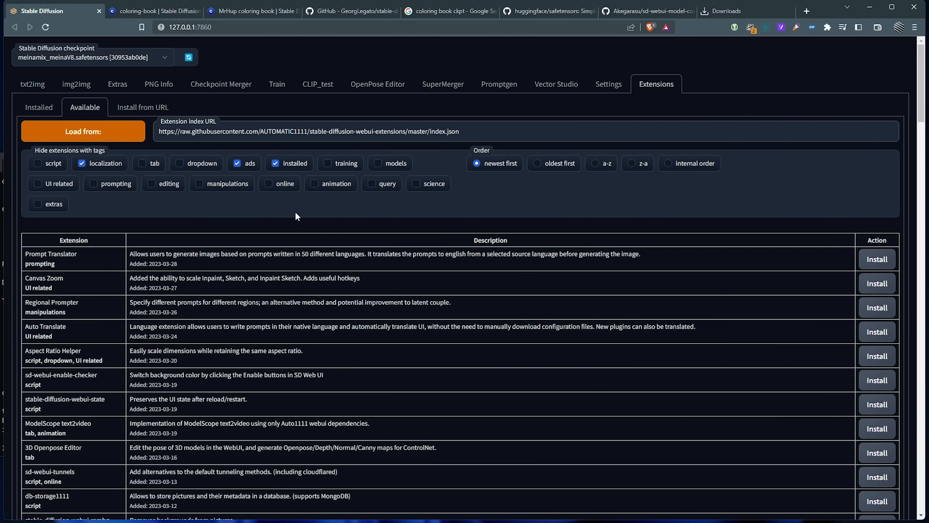
{"action": "left_click", "coordinate": [102, 134]}
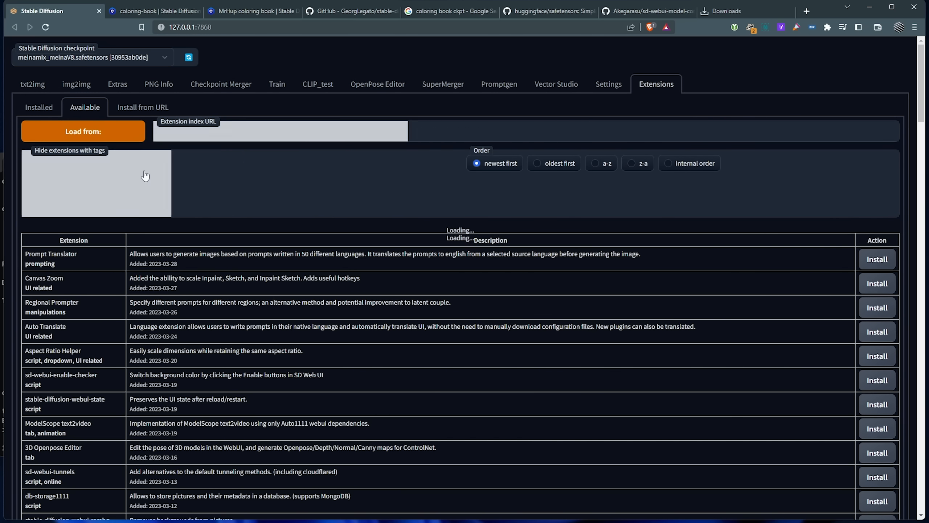
{"action": "key", "text": "ctrl+f"}
{"action": "type", "text": "converter"}
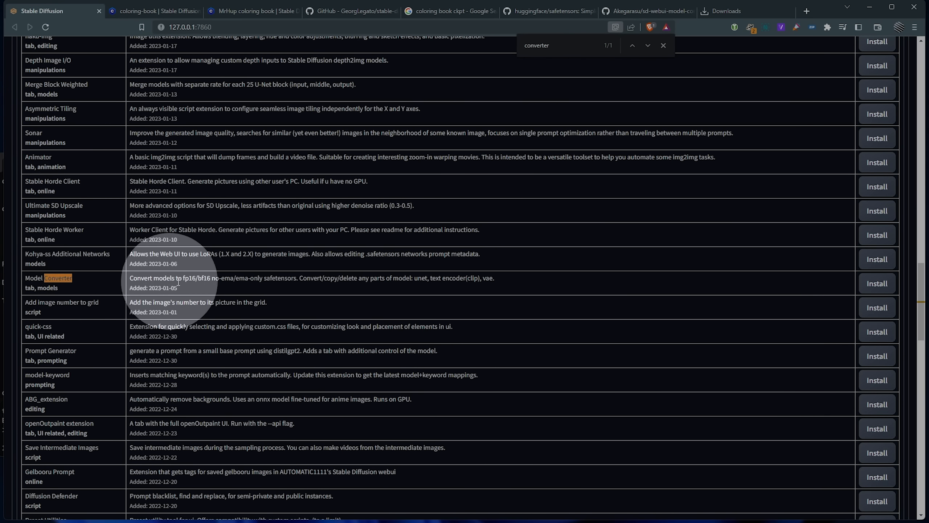
{"action": "left_click", "coordinate": [871, 283]}
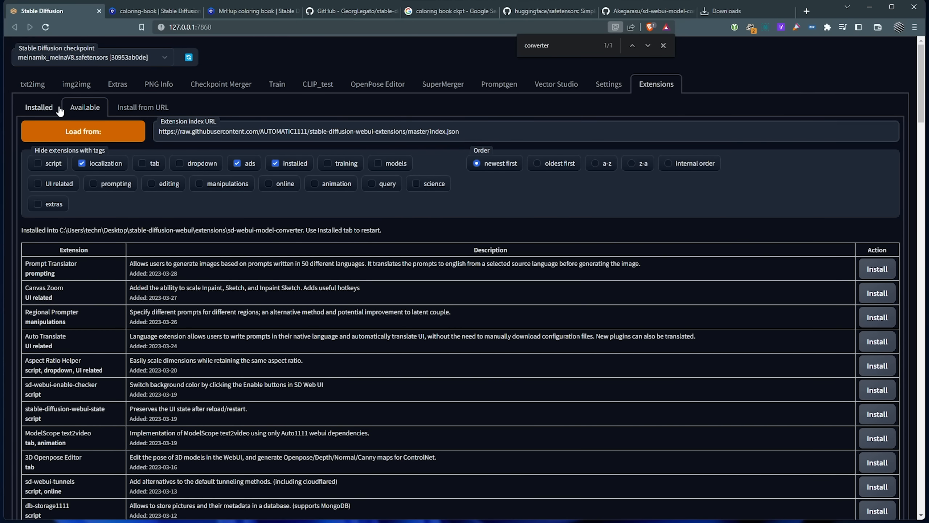
- Duplicate the web UI's browser tab and apply the installed extensions there by restarting the UI
{"action": "left_click", "coordinate": [40, 106]}
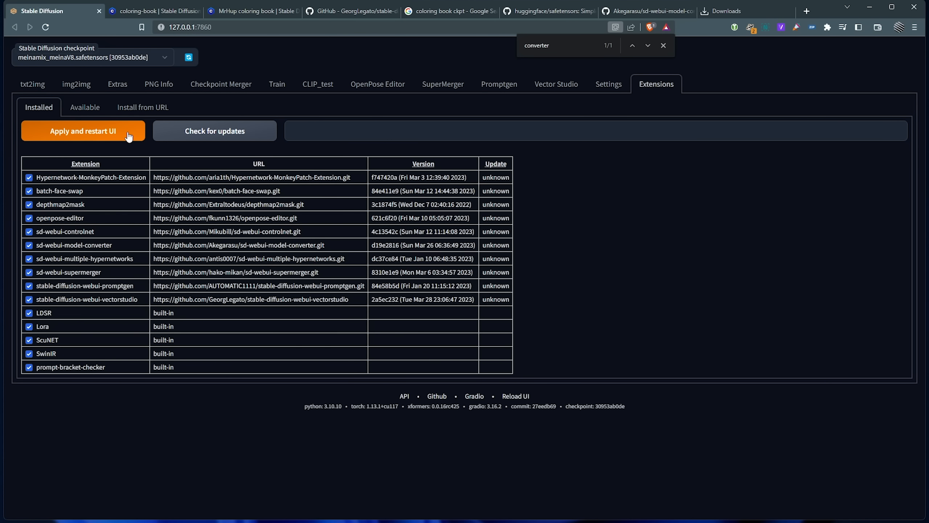
{"action": "right_click", "coordinate": [69, 13]}
{"action": "left_click", "coordinate": [92, 86]}
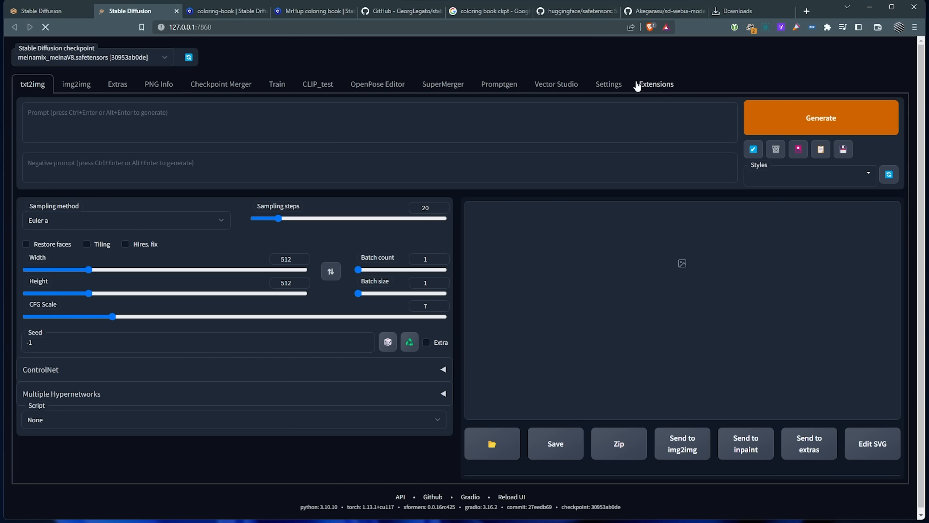
{"action": "left_click", "coordinate": [656, 84]}
{"action": "left_click", "coordinate": [83, 131]}
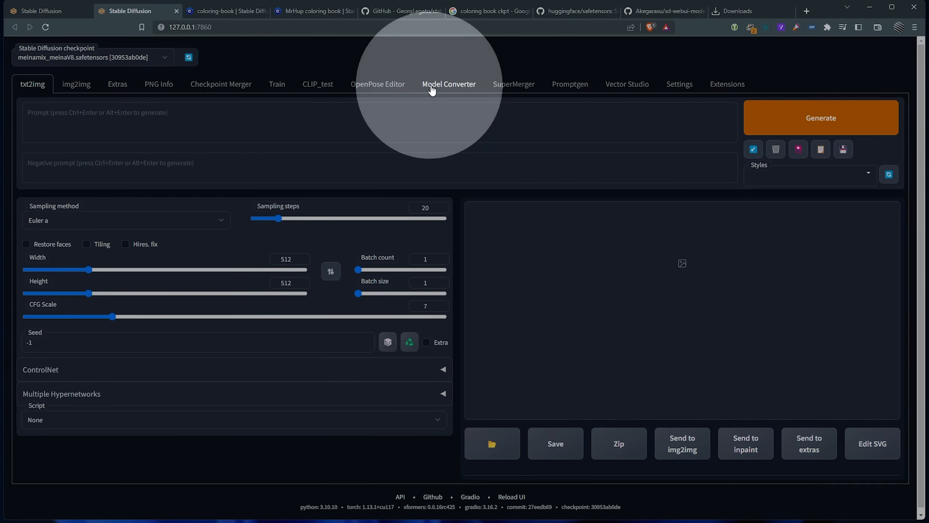
- Convert coloringBook_coloringBook.ckpt to safetensors format only, with fp32 precision and pruning disabled, and check the console output and saved path
{"action": "left_click", "coordinate": [430, 91]}
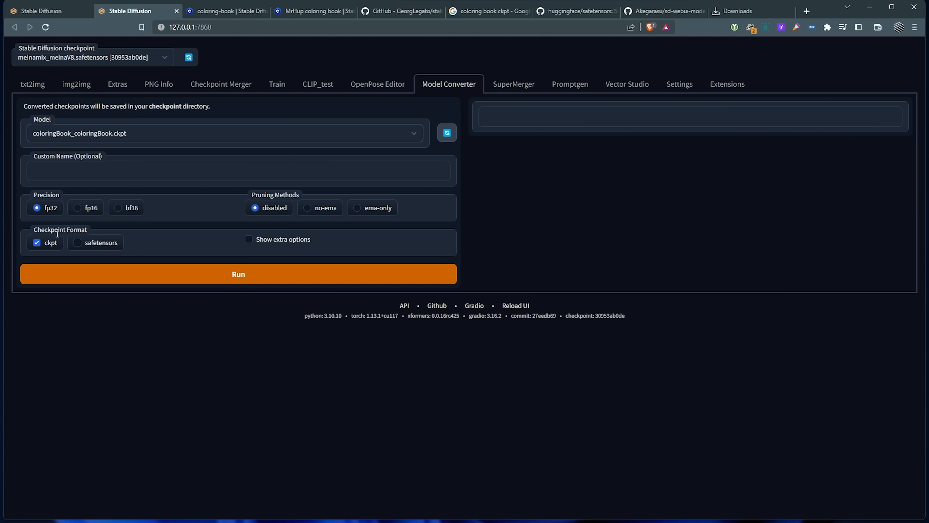
{"action": "left_click", "coordinate": [38, 244]}
{"action": "left_click", "coordinate": [117, 248]}
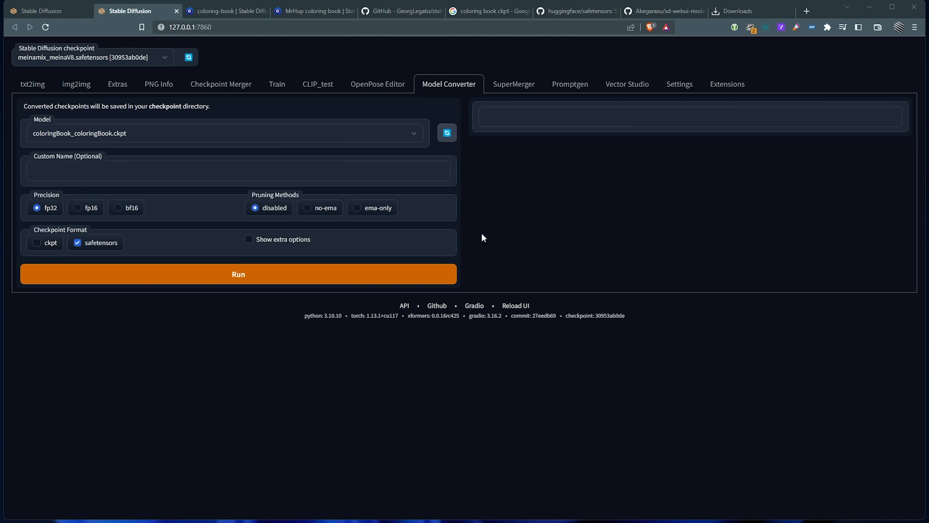
{"action": "left_click", "coordinate": [283, 279]}
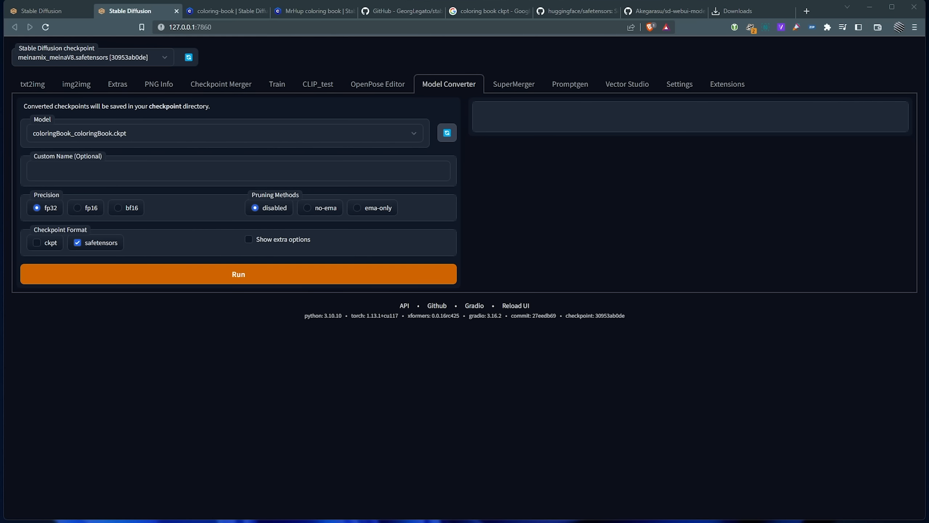
{"action": "key", "text": "alt+Tab"}
{"action": "left_click_drag", "start_coordinate": [840, 67], "coordinate": [573, 202]}
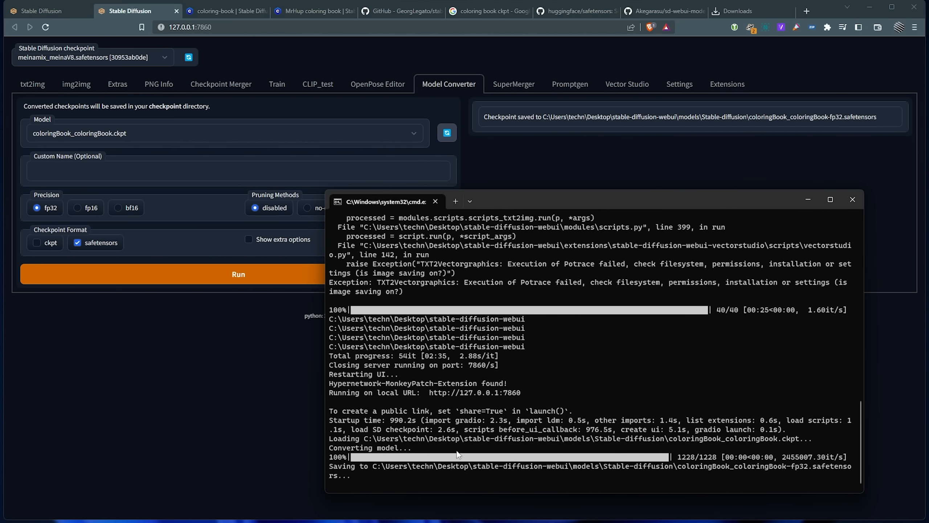
{"action": "left_click", "coordinate": [564, 162]}
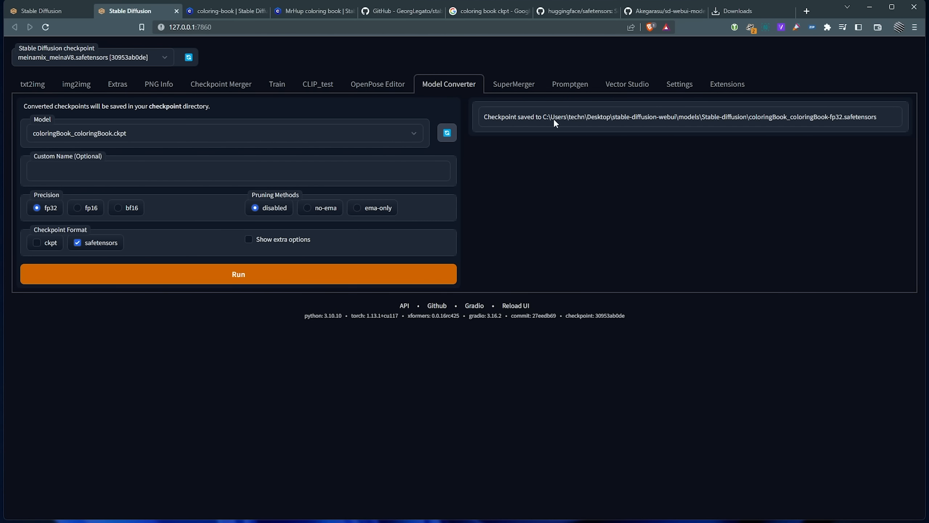
{"action": "left_click_drag", "start_coordinate": [549, 117], "coordinate": [862, 116]}
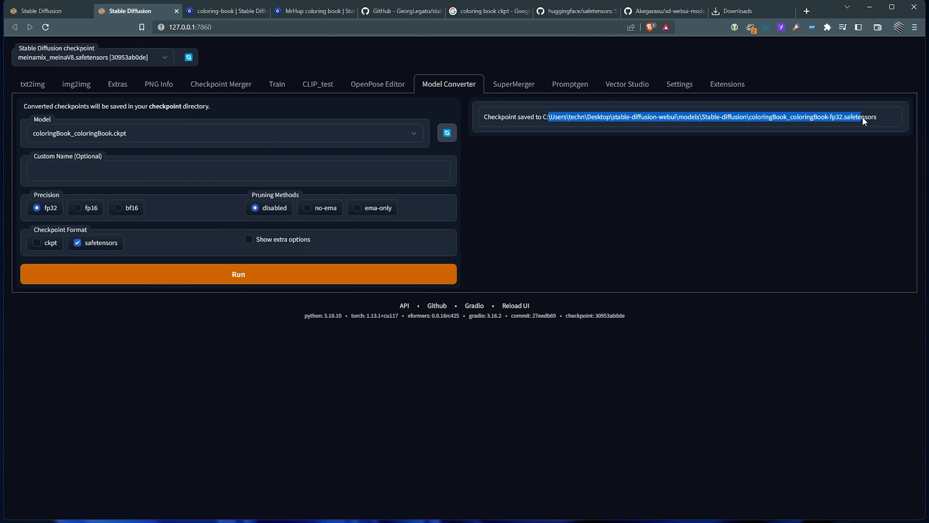
{"action": "left_click", "coordinate": [643, 125]}
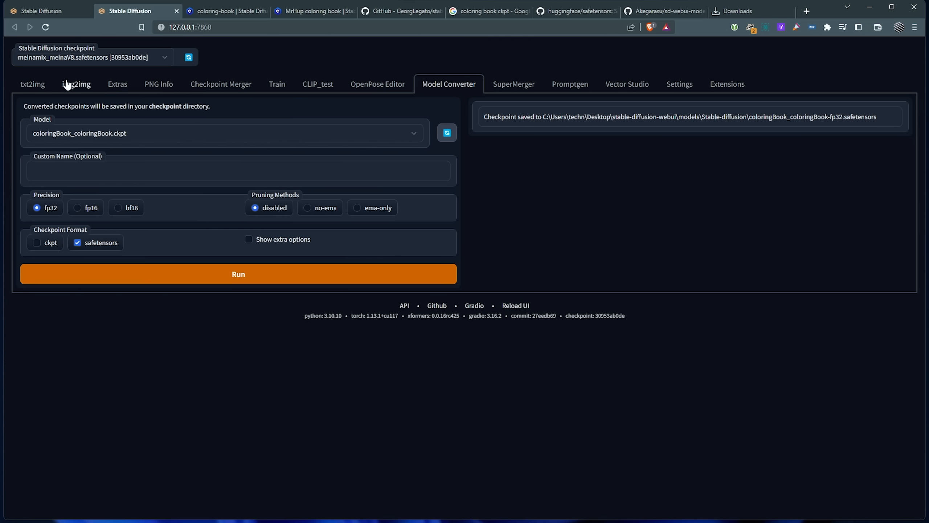
- Refresh the checkpoint list for text-to-image generation and load coloringBook_coloringBook-fp32.safetensors
{"action": "left_click", "coordinate": [43, 84]}
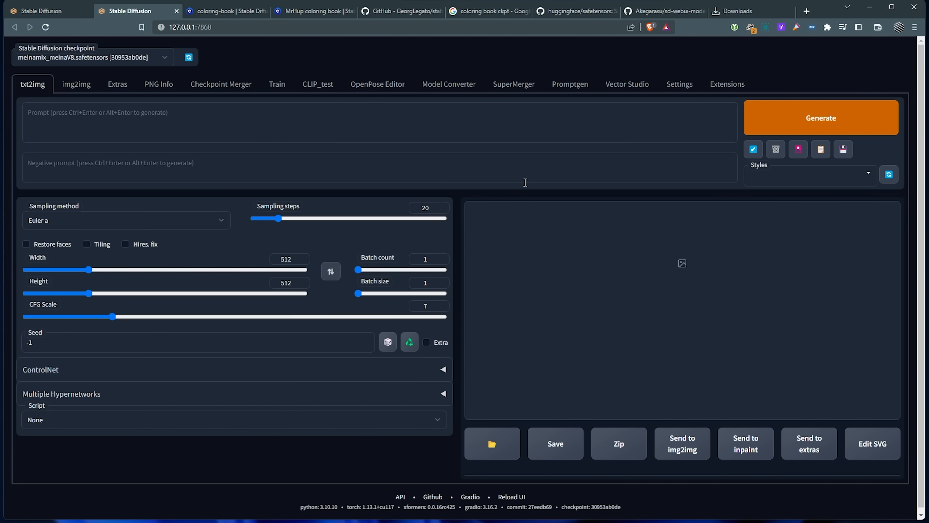
{"action": "left_click", "coordinate": [190, 58]}
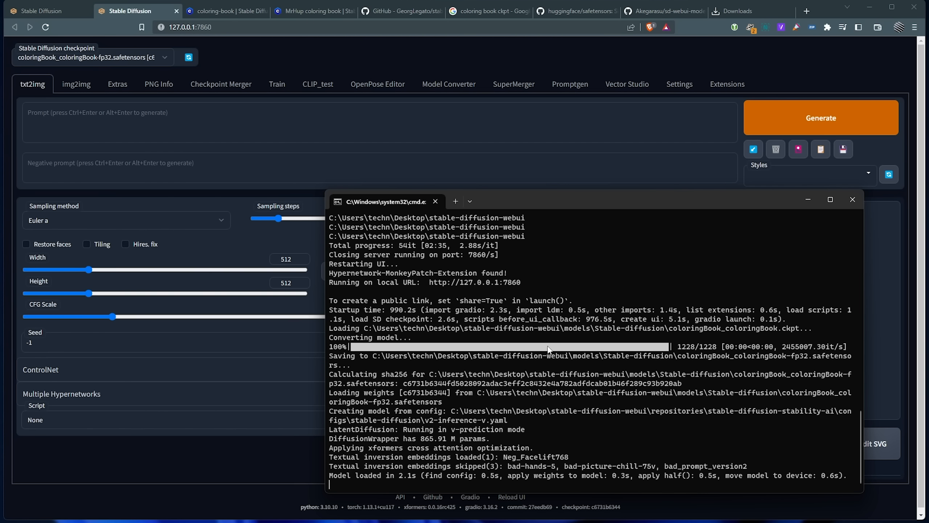
{"action": "left_click", "coordinate": [302, 441]}
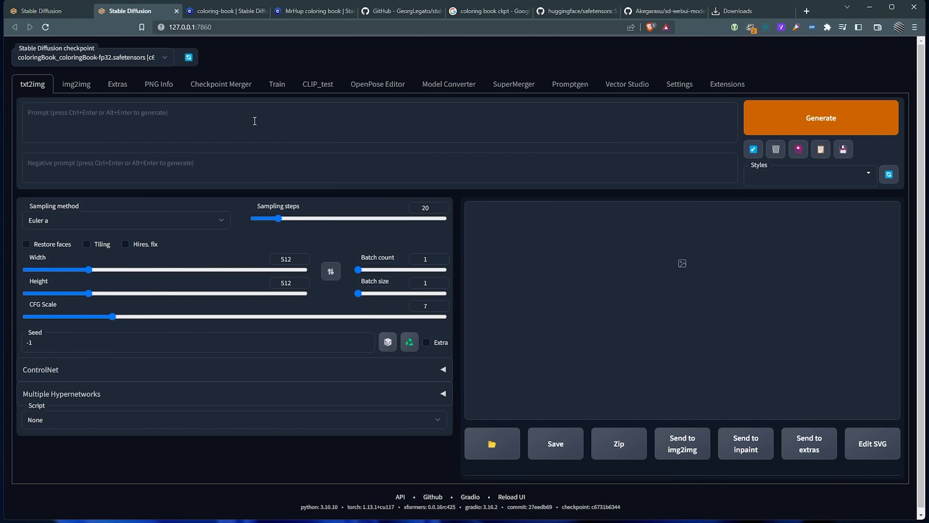
- Set the prompt to "monochrome lineart, black on white of a happy cute snake toon", 40 sampling steps, DPM++ 2M Karras and 768 by 768 size
{"action": "type", "text": "monochrome lineart, black on white of a happy cute snake toon"}
{"action": "double_click", "coordinate": [425, 208]}
{"action": "type", "text": "40"}
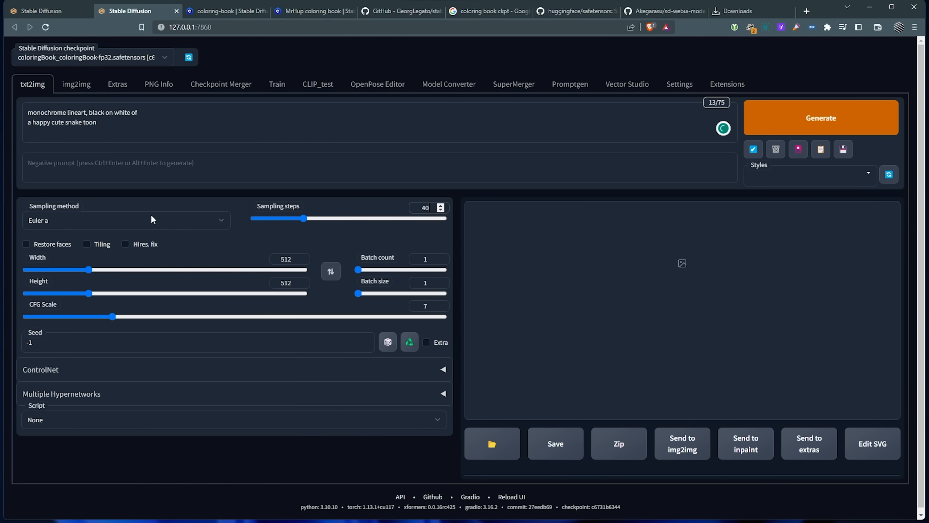
{"action": "left_click", "coordinate": [150, 218]}
{"action": "left_click", "coordinate": [123, 364]}
- Choose Vector Studio as the generation script and expand its options
{"action": "left_click", "coordinate": [85, 420]}
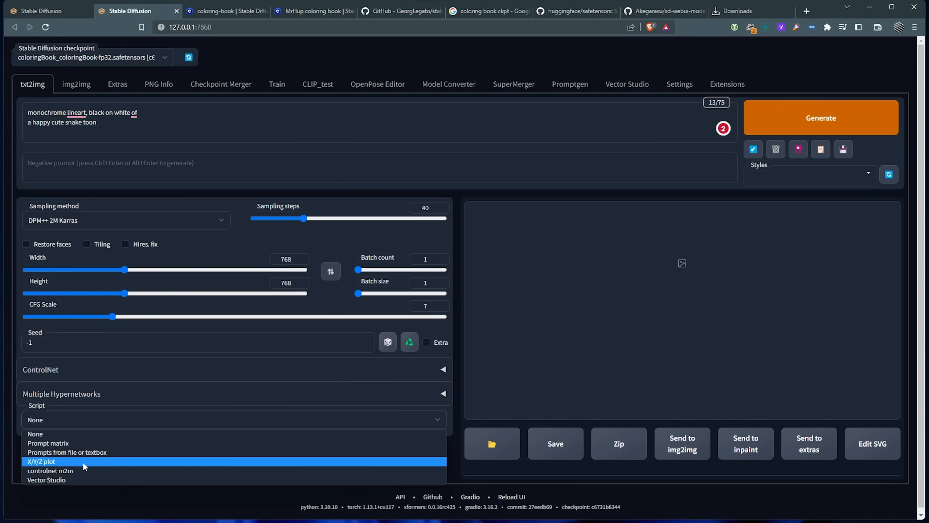
{"action": "left_click", "coordinate": [83, 480]}
{"action": "left_click", "coordinate": [81, 448]}
{"action": "scroll", "coordinate": [106, 453], "scroll_direction": "down", "scroll_amount": 4}
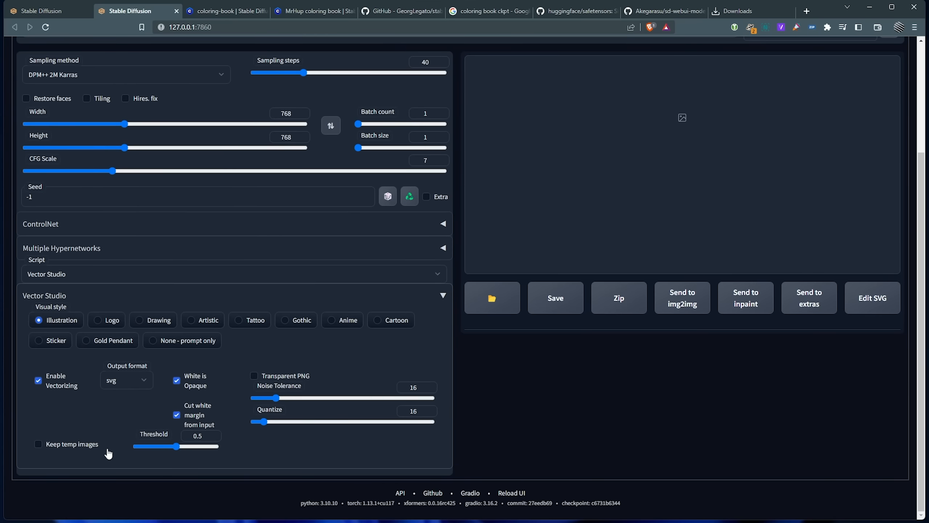
- Set the visual style to None - prompt only, generate the snake image, and check the generation progress in the console
{"action": "left_click", "coordinate": [171, 344]}
{"action": "scroll", "coordinate": [465, 278], "scroll_direction": "up", "scroll_amount": 4}
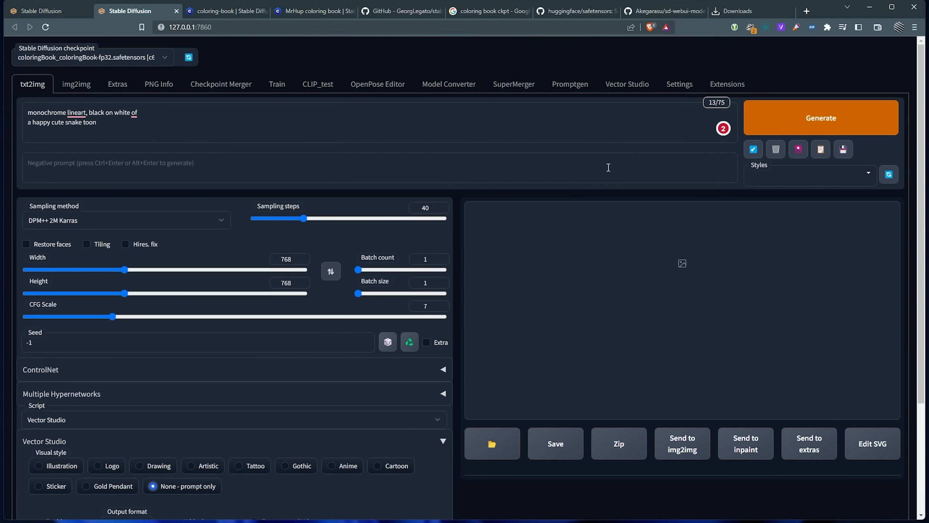
{"action": "left_click", "coordinate": [797, 122]}
{"action": "key", "text": "alt+Tab"}
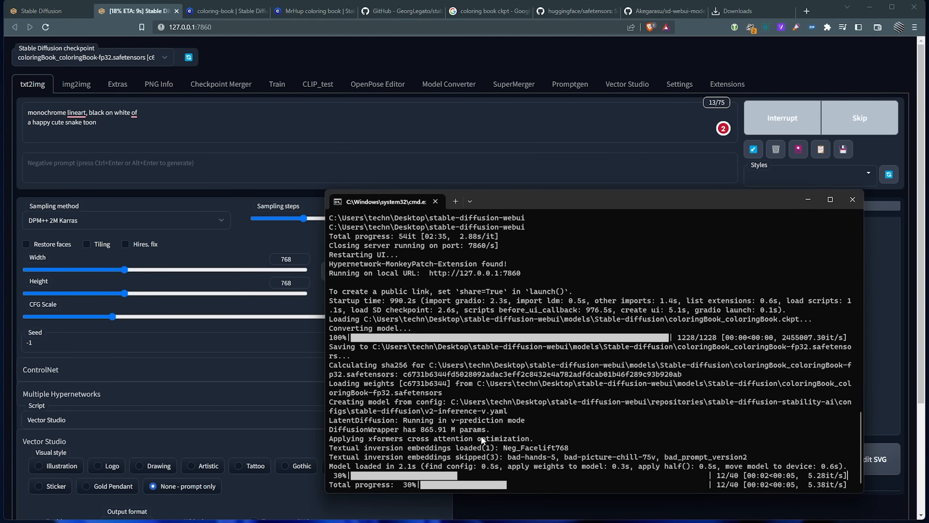
{"action": "left_click_drag", "start_coordinate": [516, 203], "coordinate": [213, 189]}
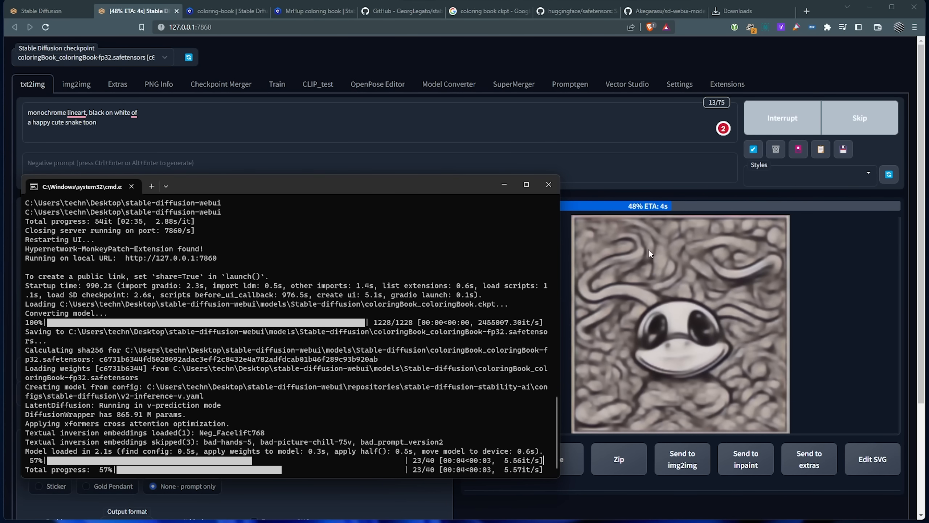
{"action": "left_click", "coordinate": [773, 201]}
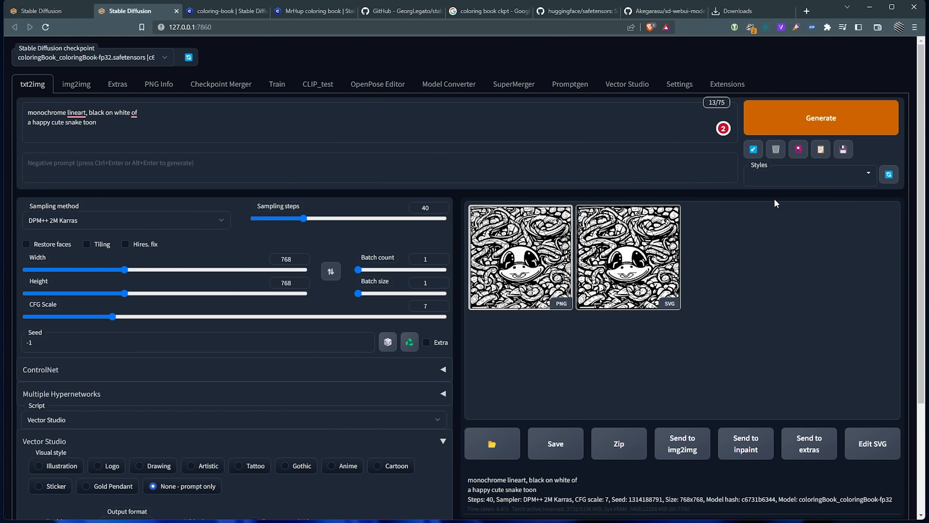
- Compare the generated PNG and SVG versions of the snake image at full size
{"action": "left_click", "coordinate": [549, 252]}
{"action": "left_click", "coordinate": [655, 280]}
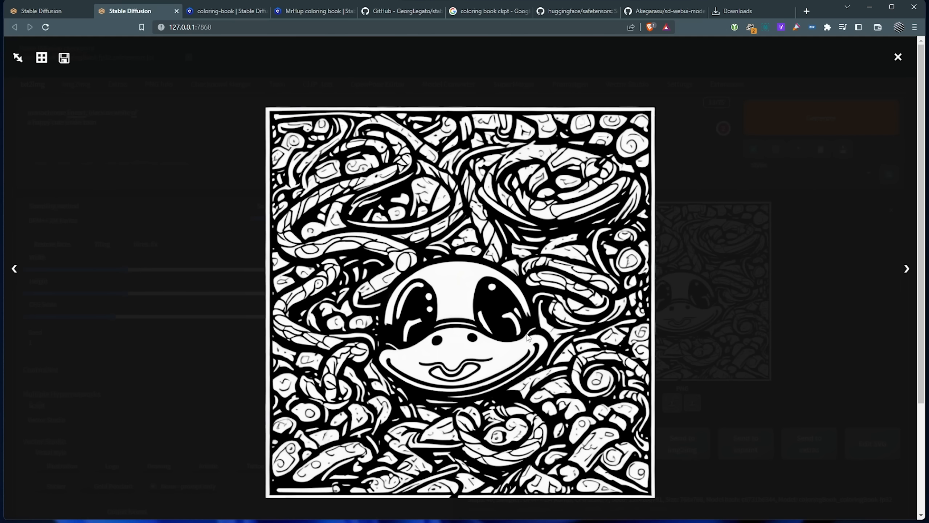
{"action": "left_click", "coordinate": [907, 269]}
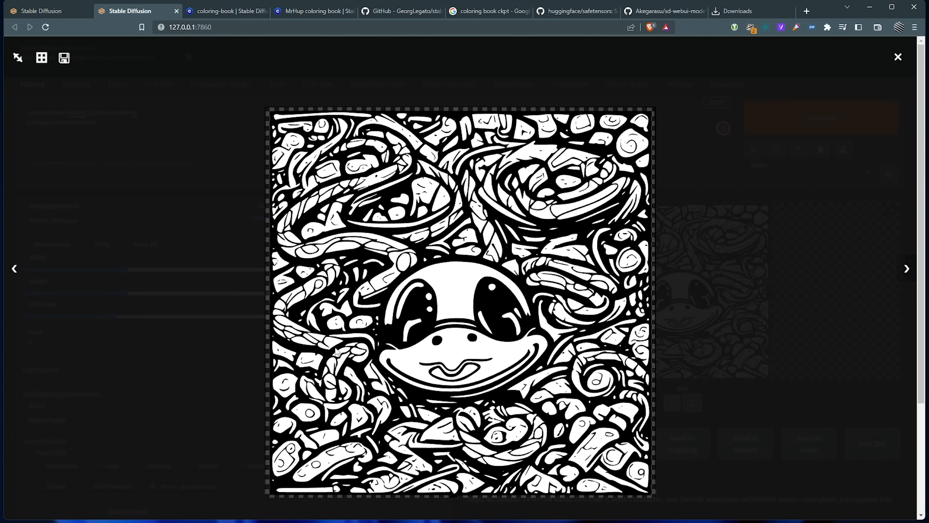
{"action": "left_click", "coordinate": [14, 270]}
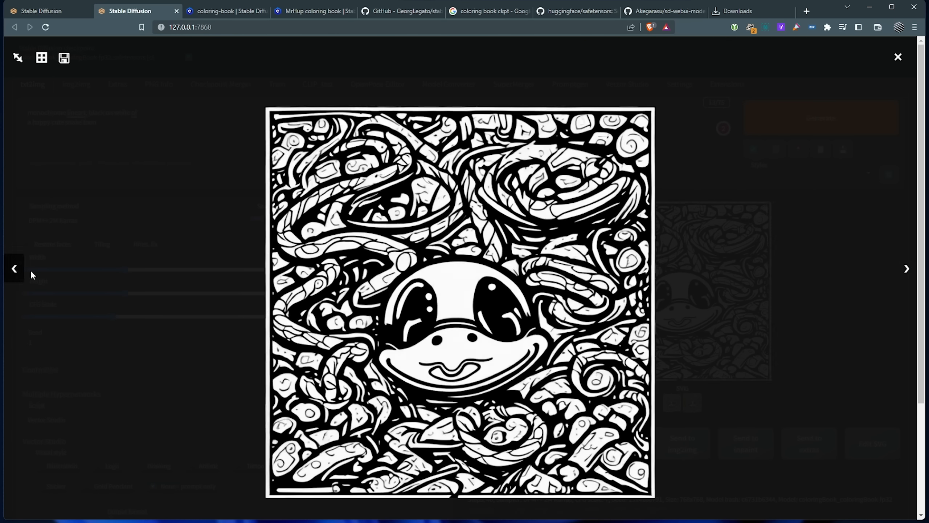
{"action": "left_click", "coordinate": [907, 269]}
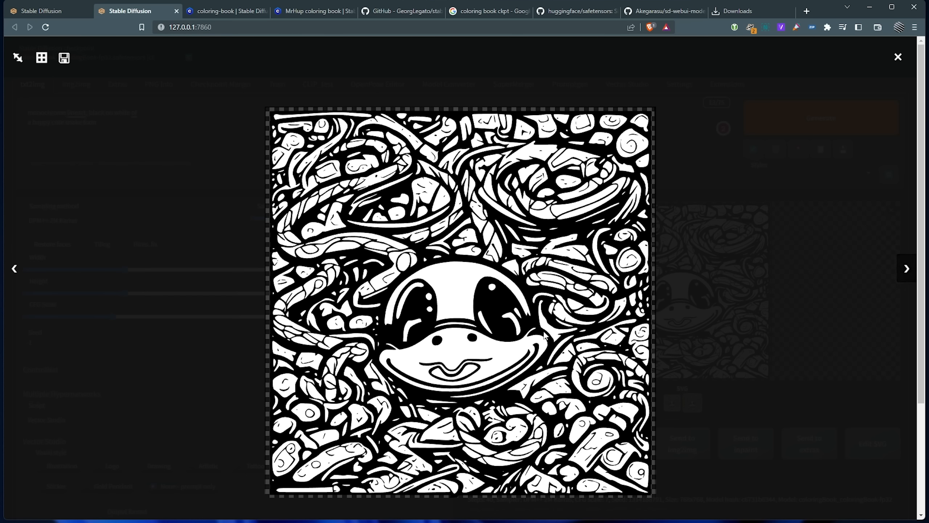
{"action": "left_click", "coordinate": [721, 317]}
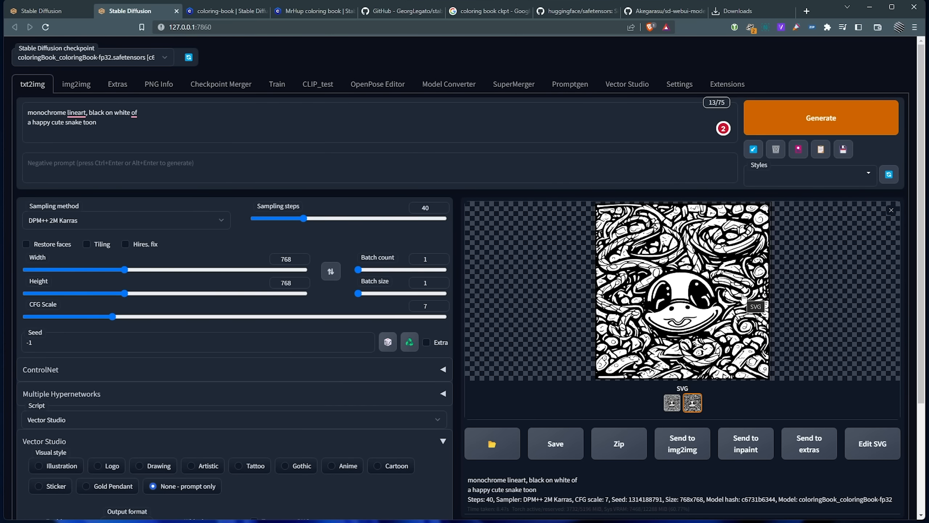
- Open the generated SVG for editing in Vector Studio and select its black background shape
{"action": "left_click", "coordinate": [860, 458]}
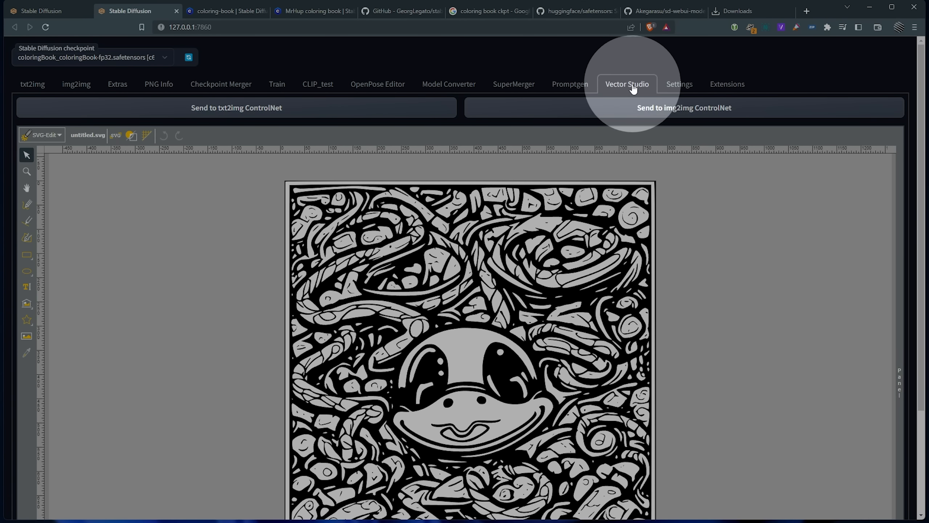
{"action": "scroll", "coordinate": [614, 83], "scroll_direction": "down", "scroll_amount": 3}
{"action": "left_click", "coordinate": [552, 94]}
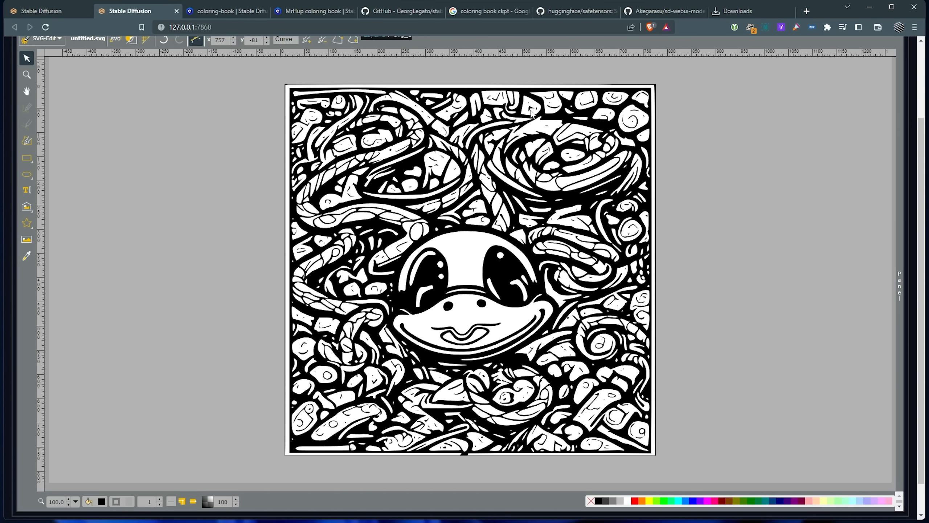
- Try moving the white shape atop the upper-right snake coil around the drawing, and undo the moves
{"action": "left_click", "coordinate": [523, 129]}
{"action": "left_click_drag", "start_coordinate": [533, 130], "coordinate": [539, 134]}
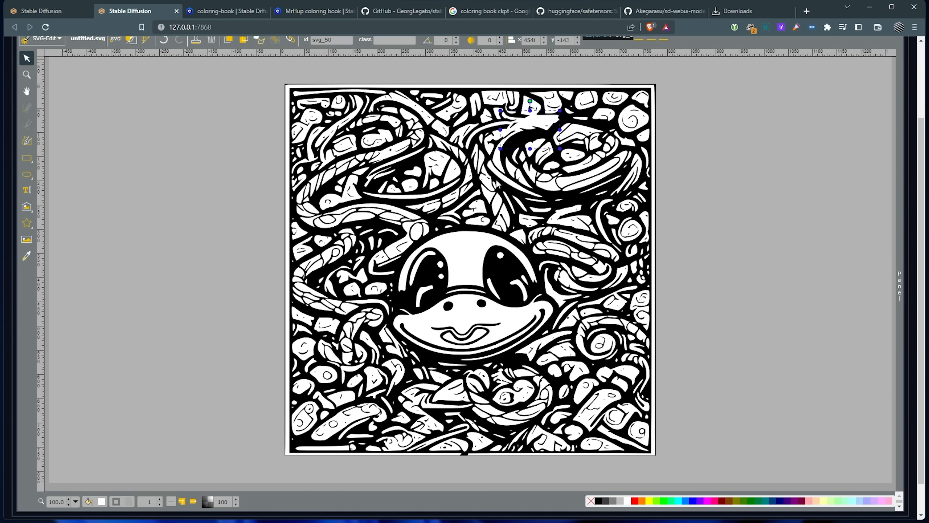
{"action": "key", "text": "Up"}
{"action": "key", "text": "Up"}
{"action": "key", "text": "Up"}
{"action": "key", "text": "Up"}
{"action": "key", "text": "Up"}
{"action": "key", "text": "Left"}
{"action": "key", "text": "Left"}
{"action": "key", "text": "Left"}
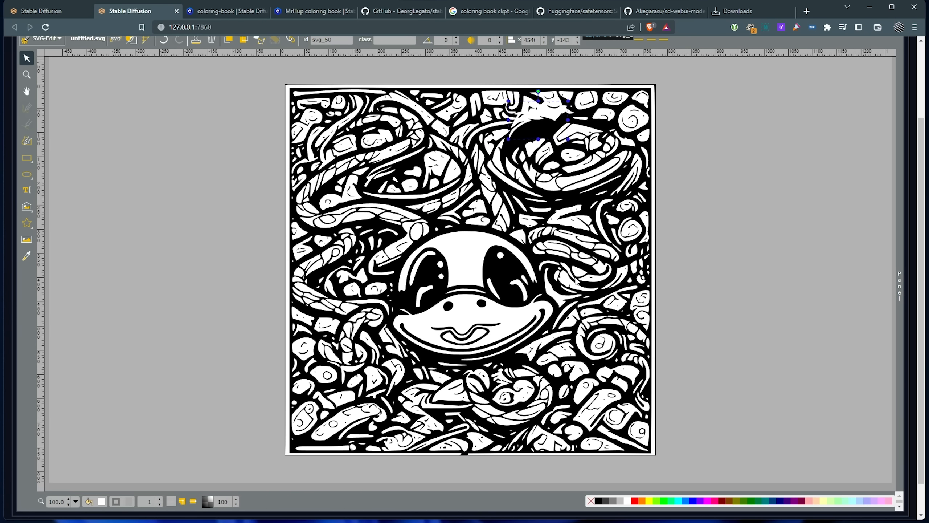
{"action": "key", "text": "Up"}
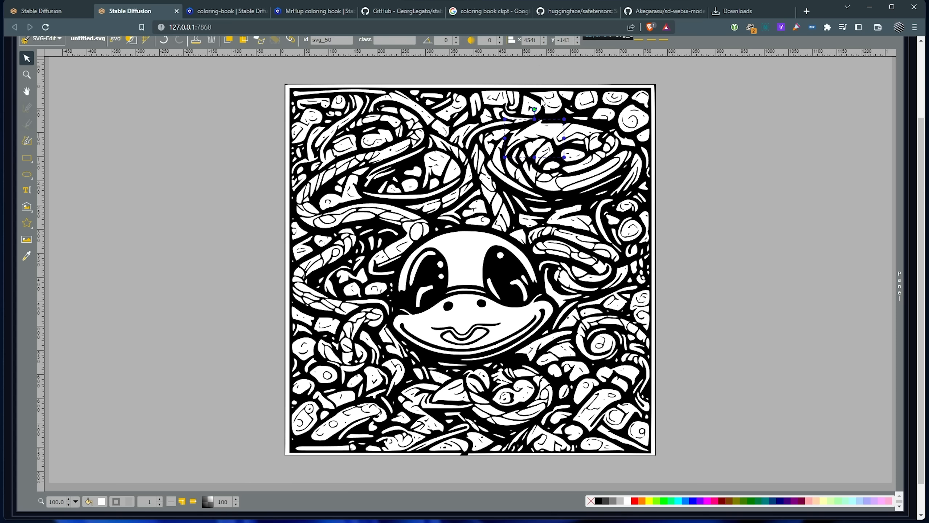
{"action": "key", "text": "Left"}
{"action": "key", "text": "Right"}
{"action": "key", "text": "Right"}
{"action": "key", "text": "Right"}
{"action": "key", "text": "Right"}
{"action": "key", "text": "Down"}
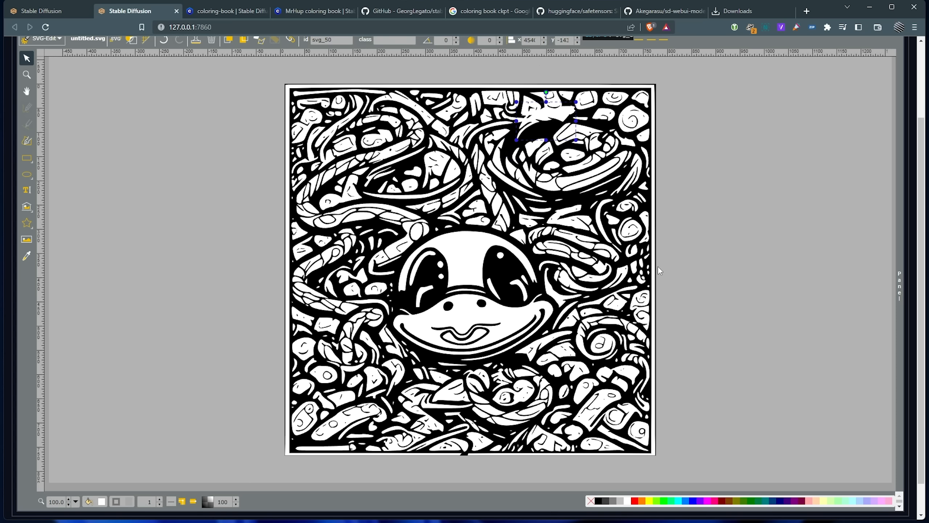
{"action": "key", "text": "Right"}
{"action": "key", "text": "Right"}
{"action": "key", "text": "Down"}
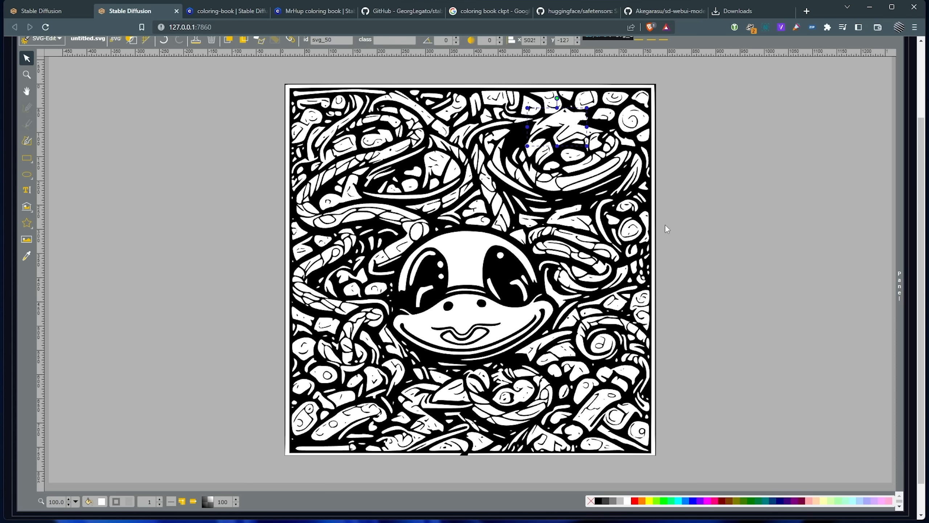
{"action": "scroll", "coordinate": [169, 93], "scroll_direction": "up", "scroll_amount": 1}
{"action": "left_click", "coordinate": [165, 90]}
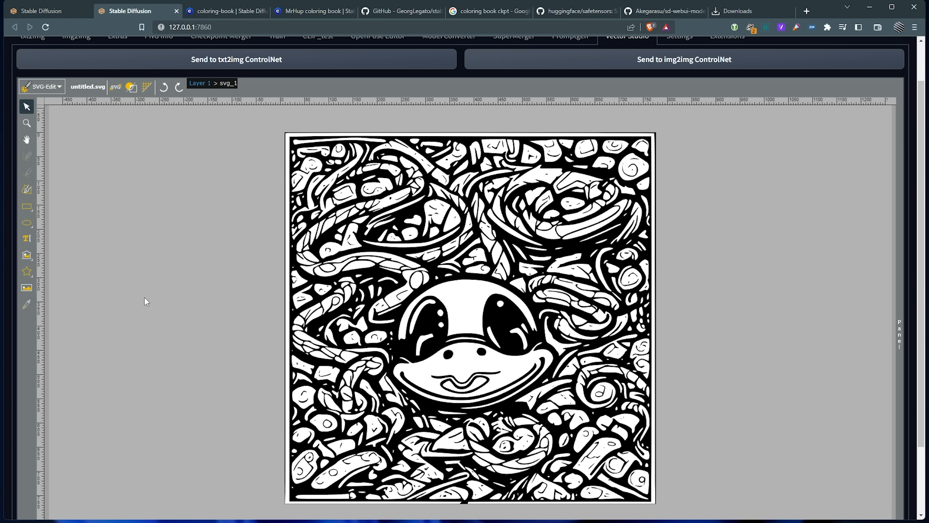
- Return to the text-to-image results and save the generated SVG image
{"action": "scroll", "coordinate": [146, 299], "scroll_direction": "down", "scroll_amount": 2}
{"action": "scroll", "coordinate": [163, 323], "scroll_direction": "up", "scroll_amount": 3}
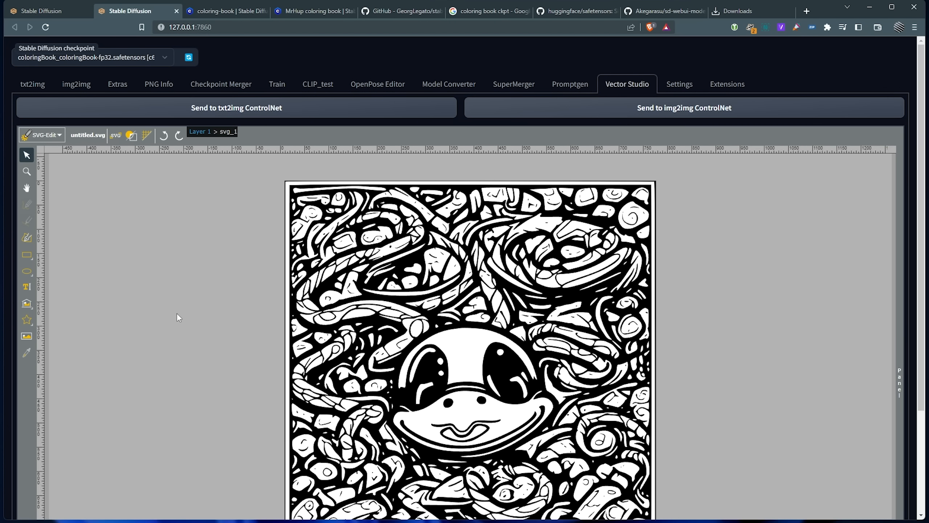
{"action": "left_click", "coordinate": [33, 84]}
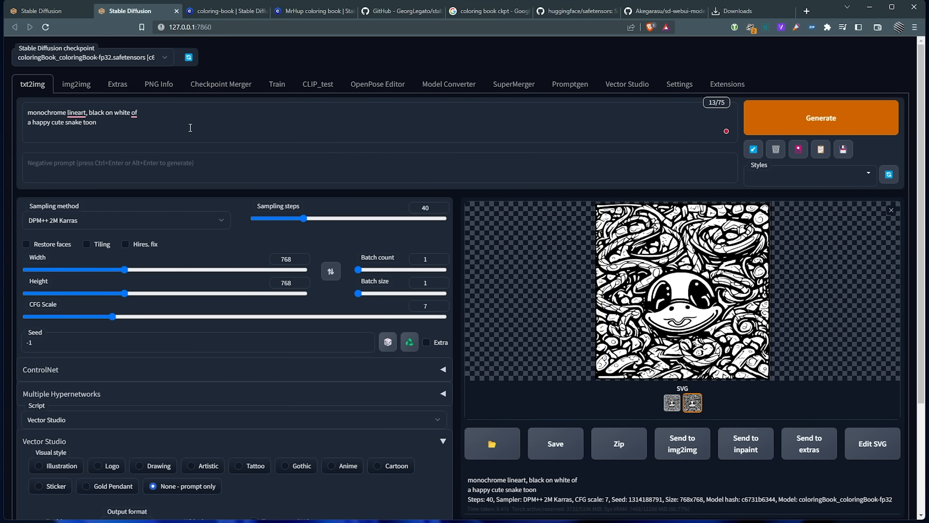
{"action": "left_click", "coordinate": [546, 448]}
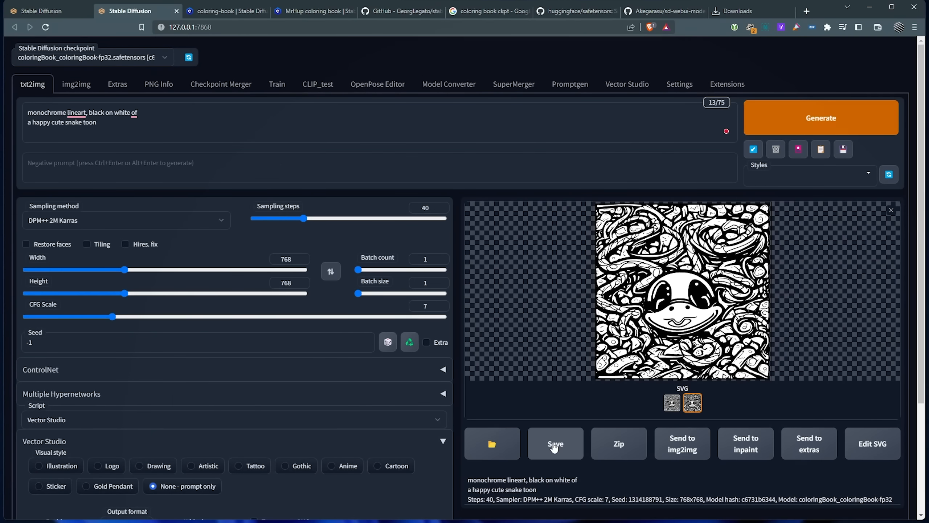
- Open the image output folder's 2023-03-29 subfolder and inspect the generated PNG and SVG files
{"action": "left_click", "coordinate": [492, 445]}
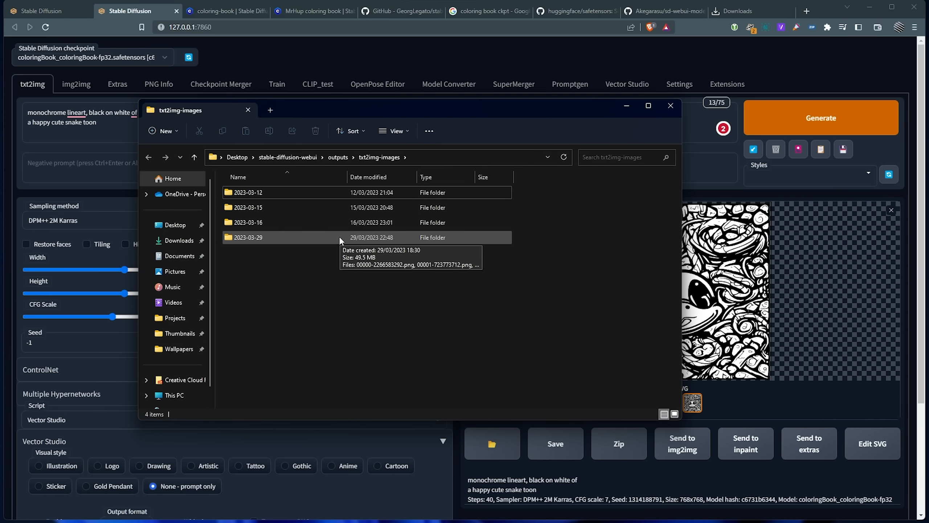
{"action": "double_click", "coordinate": [339, 236]}
{"action": "left_click", "coordinate": [327, 199]}
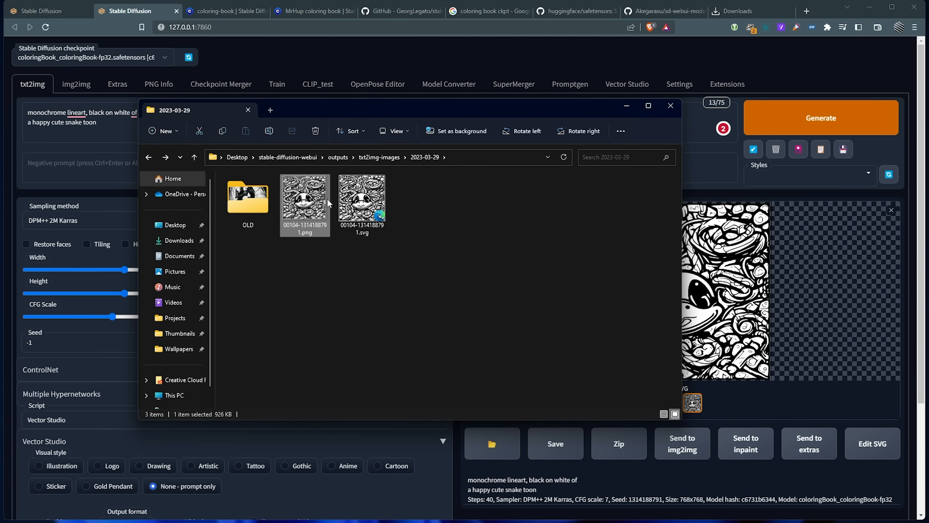
{"action": "left_click", "coordinate": [363, 200]}
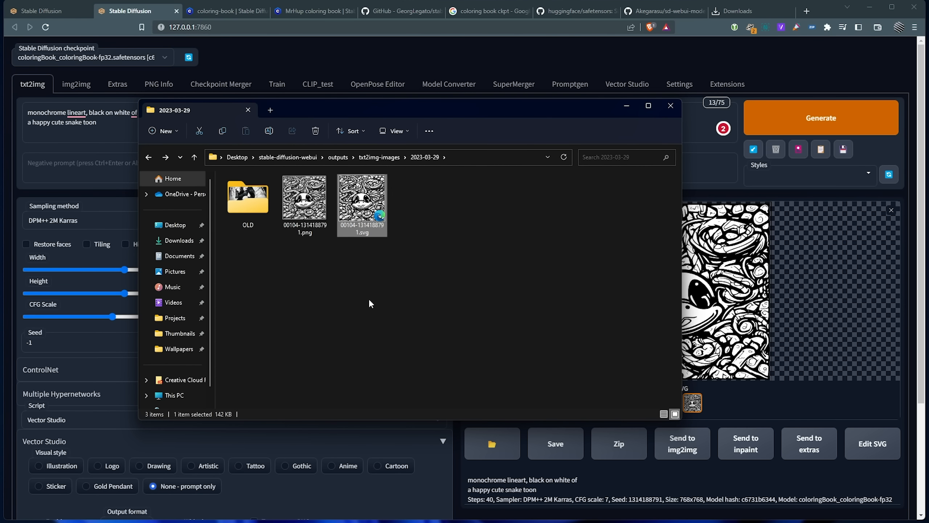
- Switch to Affinity Designer with the PNG and SVG files and maximize its window
{"action": "left_click", "coordinate": [30, 483]}
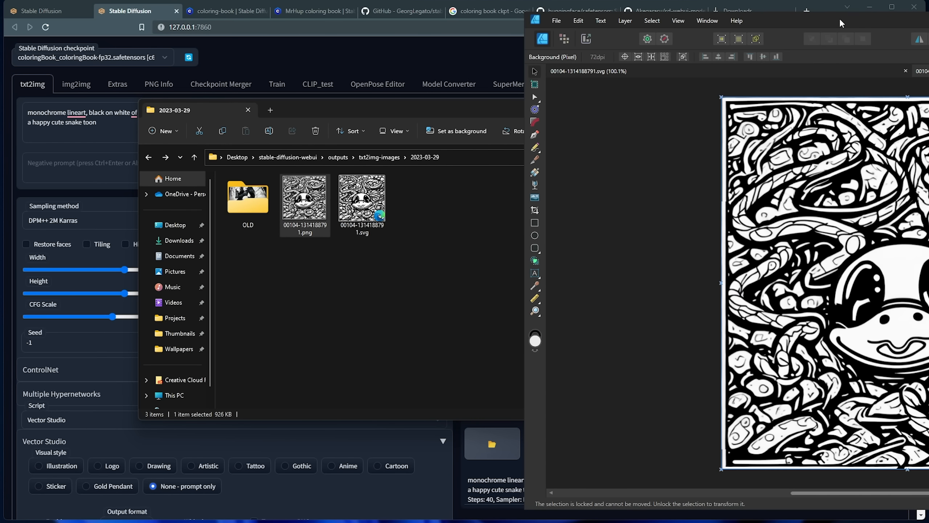
{"action": "double_click", "coordinate": [843, 17]}
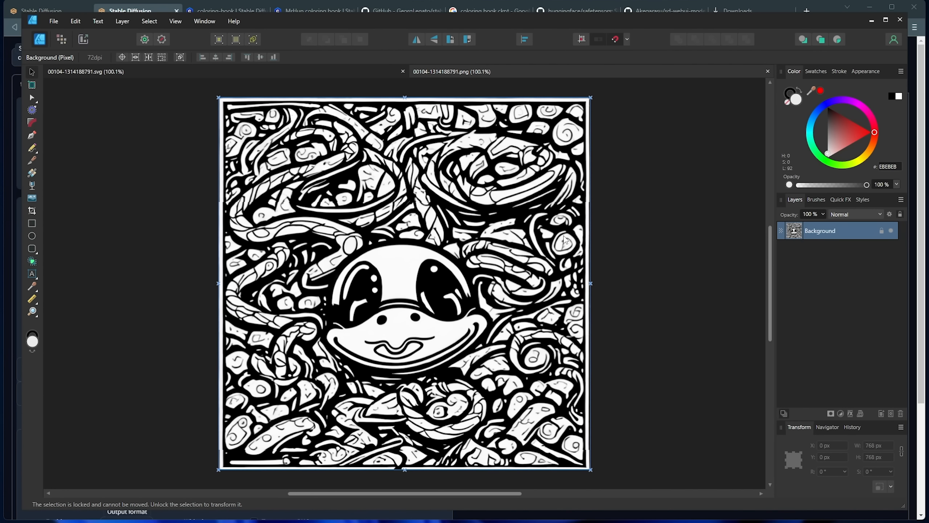
{"action": "key", "text": "super+Up"}
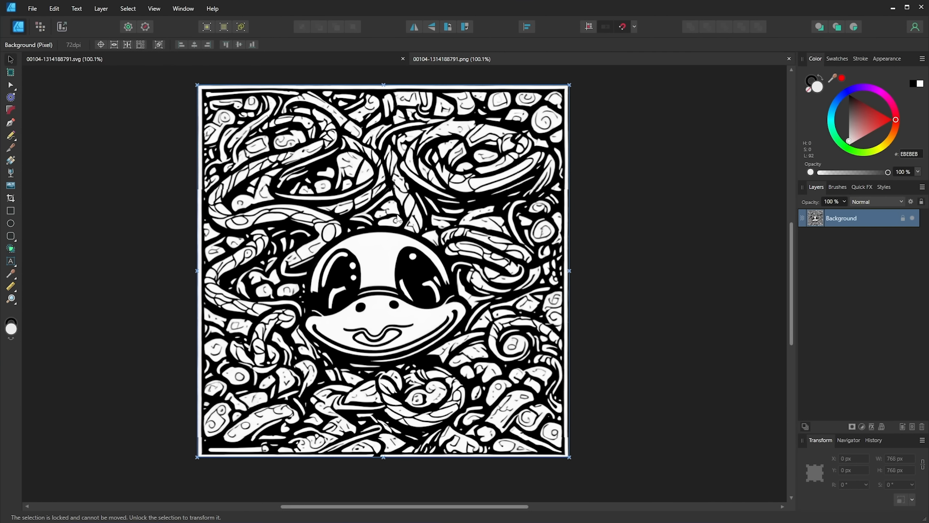
- Examine the edges and detail of the PNG version at different magnifications
{"action": "scroll", "coordinate": [370, 217], "scroll_direction": "up", "scroll_amount": 2}
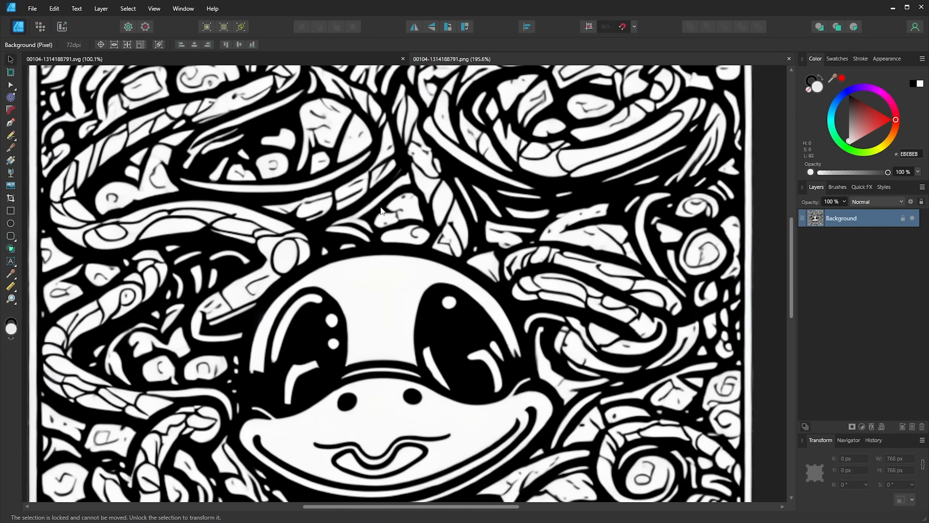
{"action": "scroll", "coordinate": [373, 225], "scroll_direction": "down", "scroll_amount": 4}
{"action": "scroll", "coordinate": [373, 225], "scroll_direction": "down", "scroll_amount": 2}
{"action": "left_click", "coordinate": [376, 247]}
{"action": "scroll", "coordinate": [377, 247], "scroll_direction": "down", "scroll_amount": 2}
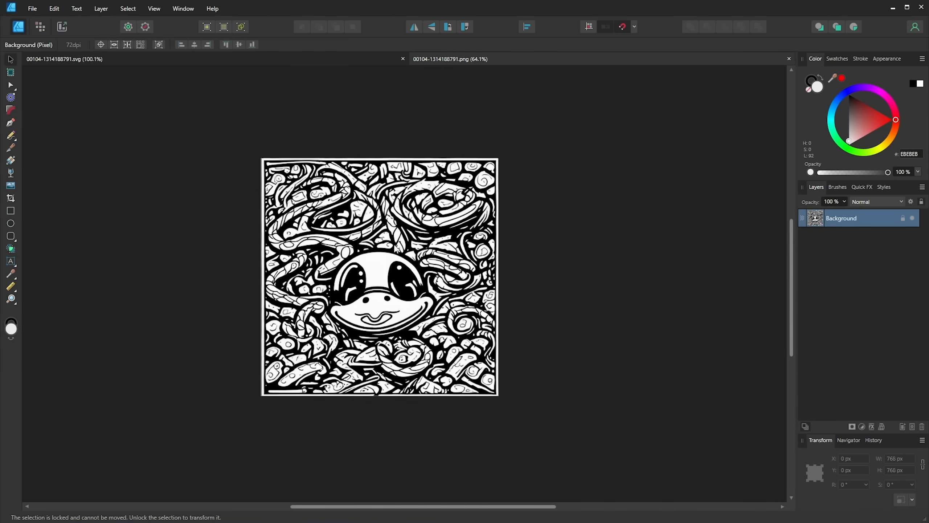
{"action": "scroll", "coordinate": [340, 271], "scroll_direction": "up", "scroll_amount": 2}
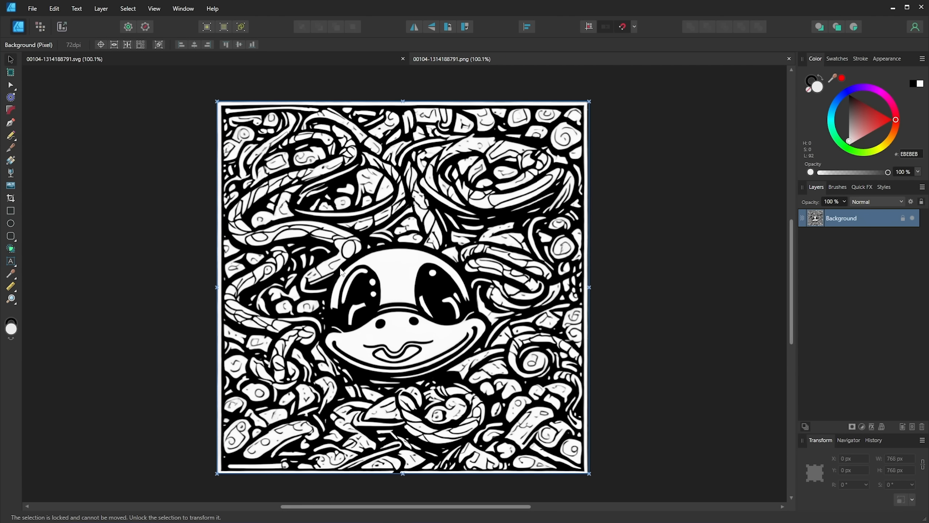
- Bring up the 00104-1314188791.svg document, expand its layer and examine the individual curves inside it
{"action": "left_click", "coordinate": [251, 60]}
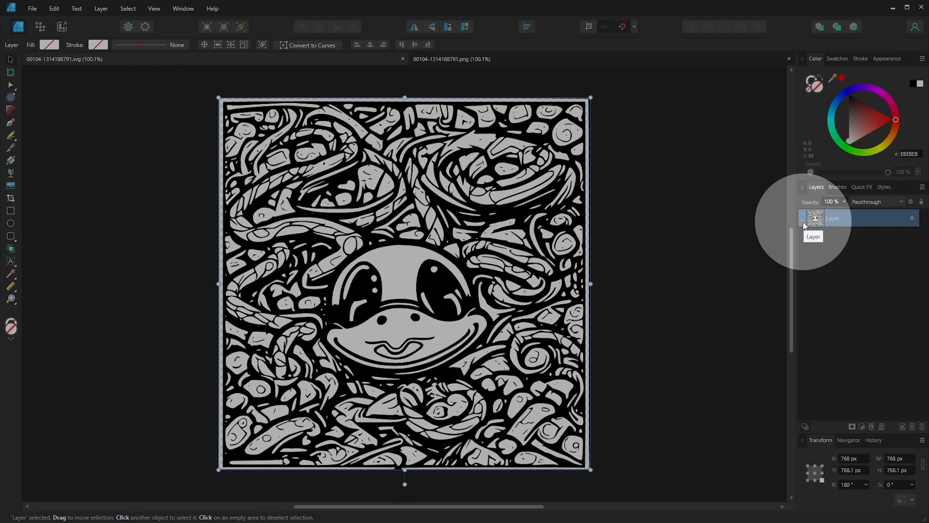
{"action": "left_click", "coordinate": [803, 220]}
{"action": "scroll", "coordinate": [836, 244], "scroll_direction": "down", "scroll_amount": 3}
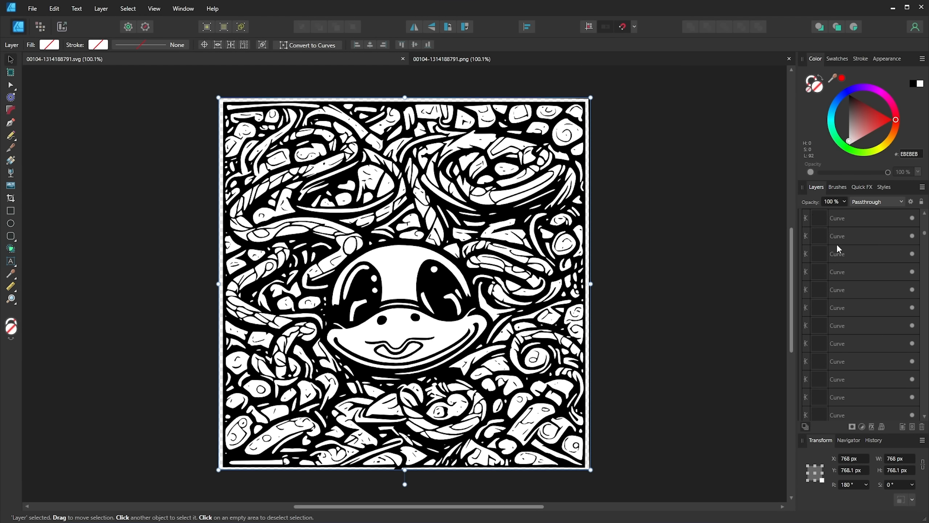
{"action": "left_click_drag", "start_coordinate": [925, 237], "coordinate": [924, 216]}
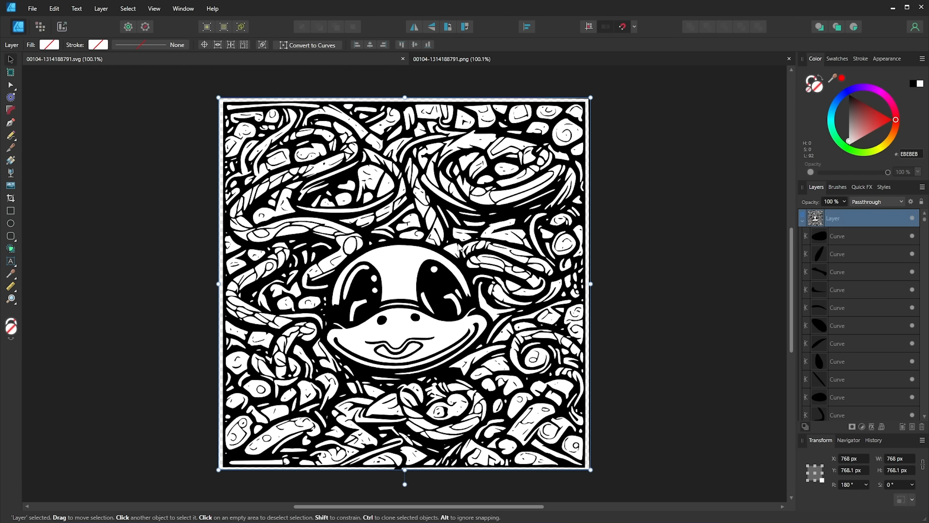
- With the Node tool, select nodes at the right end of the white shape atop the upper-right coil and move them upward
{"action": "scroll", "coordinate": [488, 135], "scroll_direction": "up", "scroll_amount": 5}
{"action": "key", "text": "a"}
{"action": "left_click", "coordinate": [508, 144]}
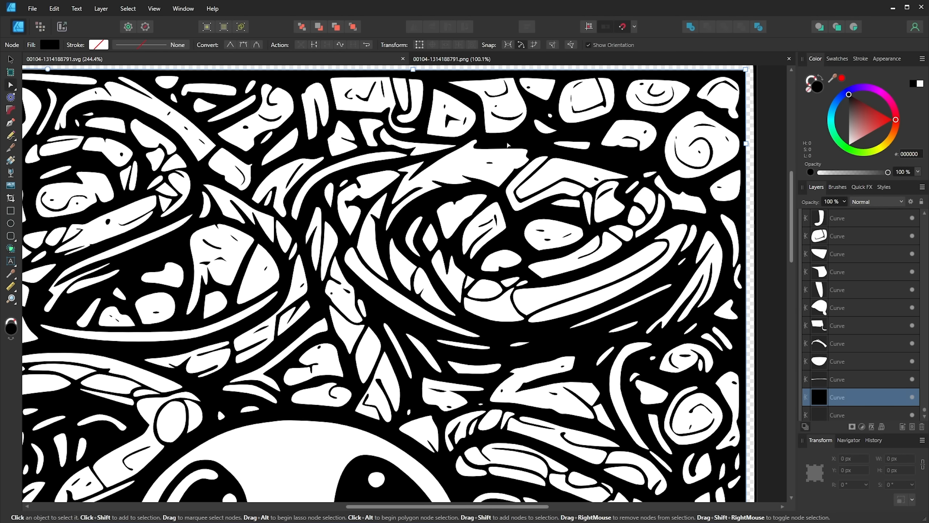
{"action": "left_click", "coordinate": [506, 148]}
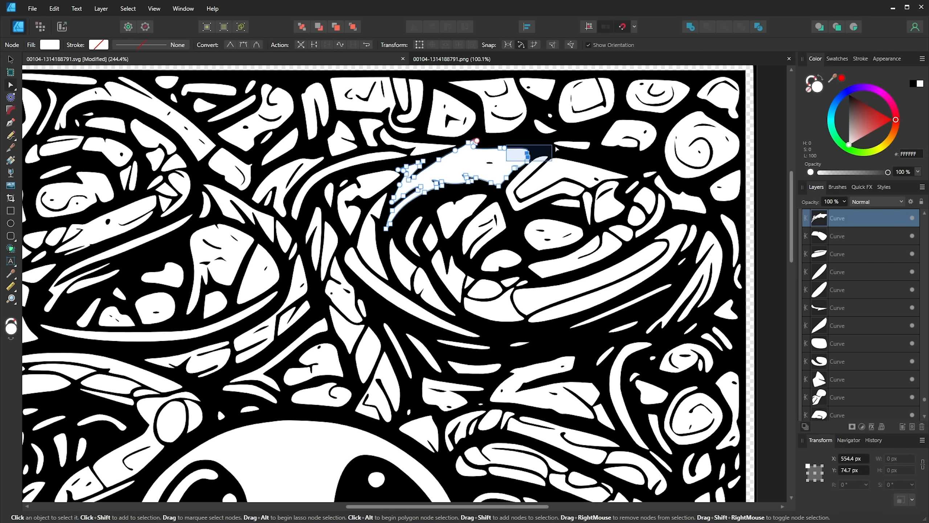
{"action": "left_click_drag", "start_coordinate": [490, 163], "coordinate": [497, 119]}
{"action": "scroll", "coordinate": [520, 234], "scroll_direction": "down", "scroll_amount": 4}
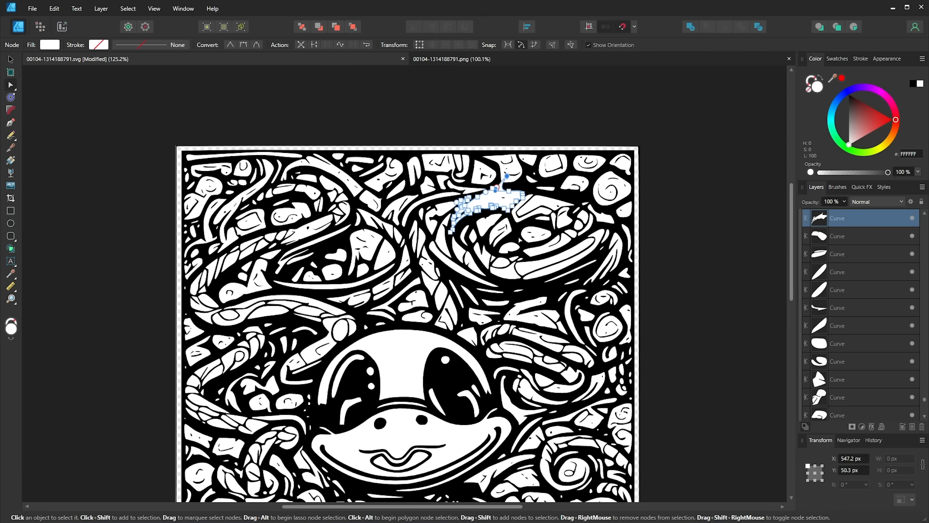
- Delete the white curves one after another, from the upper-right coil across the whole upper band of the drawing
{"action": "left_click", "coordinate": [646, 224]}
{"action": "scroll", "coordinate": [652, 222], "scroll_direction": "down", "scroll_amount": 1}
{"action": "left_click", "coordinate": [546, 132]}
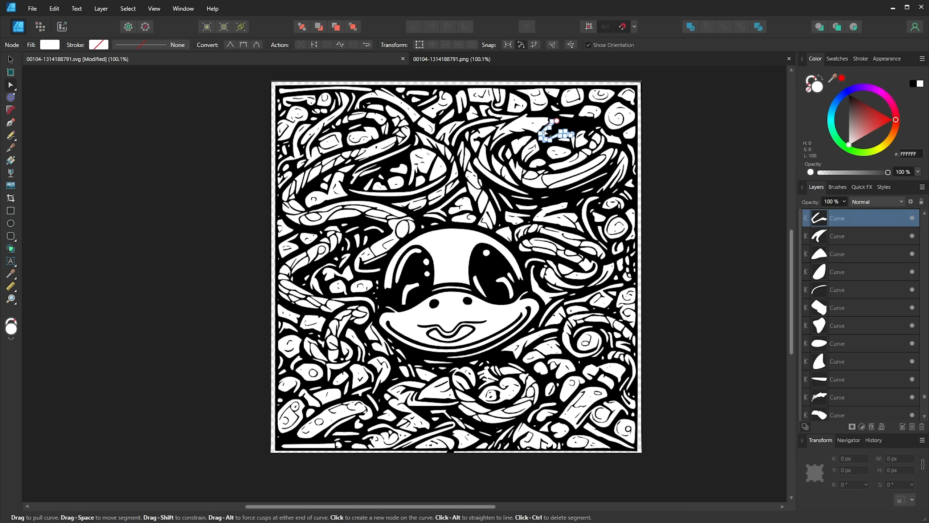
{"action": "key", "text": "Delete"}
{"action": "key", "text": "Delete"}
{"action": "key", "text": "Delete"}
{"action": "key", "text": "Delete"}
{"action": "key", "text": "Delete"}
{"action": "key", "text": "Delete"}
{"action": "key", "text": "Delete"}
{"action": "key", "text": "Delete"}
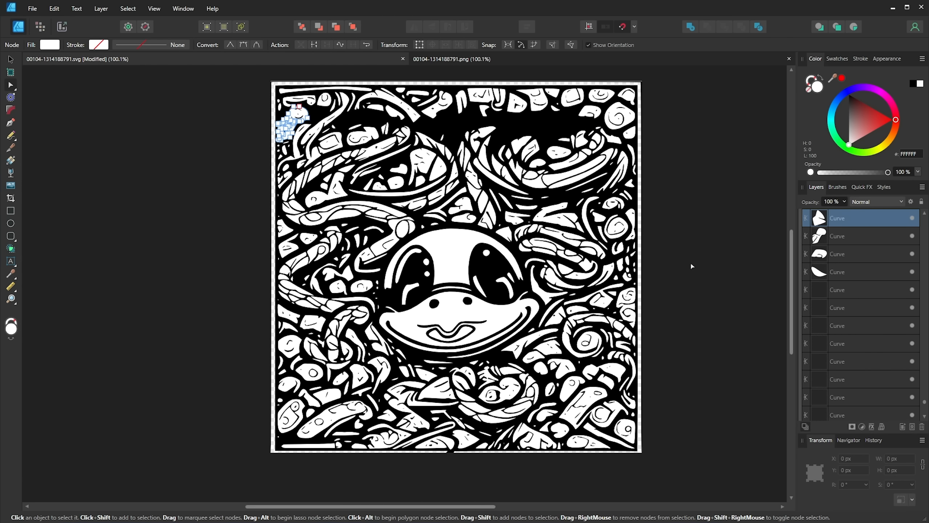
{"action": "key", "text": "Delete"}
{"action": "key", "text": "Delete"}
{"action": "key", "text": "Delete"}
{"action": "key", "text": "Delete"}
{"action": "key", "text": "Delete"}
{"action": "key", "text": "Delete"}
{"action": "key", "text": "Delete"}
{"action": "key", "text": "Delete"}
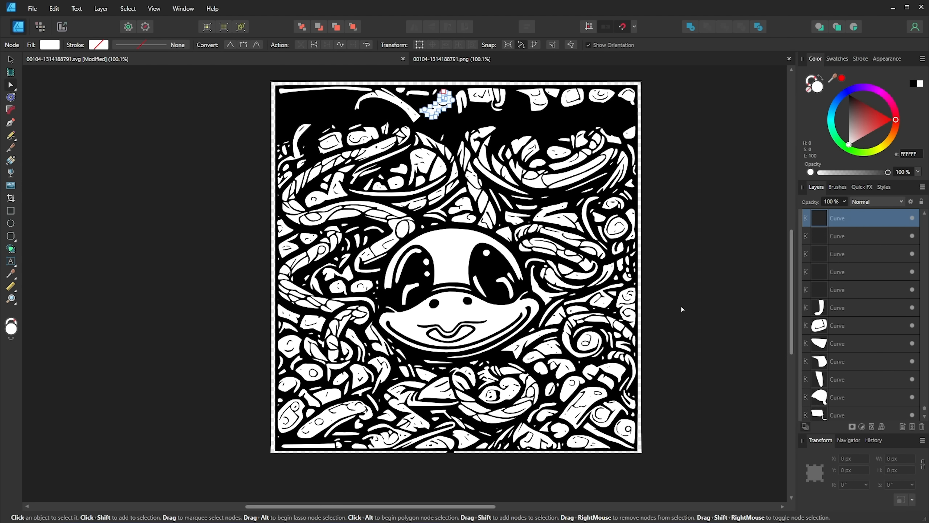
{"action": "key", "text": "Delete"}
{"action": "key", "text": "Delete"}
{"action": "key", "text": "Delete"}
{"action": "key", "text": "Delete"}
{"action": "key", "text": "Delete"}
{"action": "key", "text": "Delete"}
{"action": "key", "text": "Delete"}
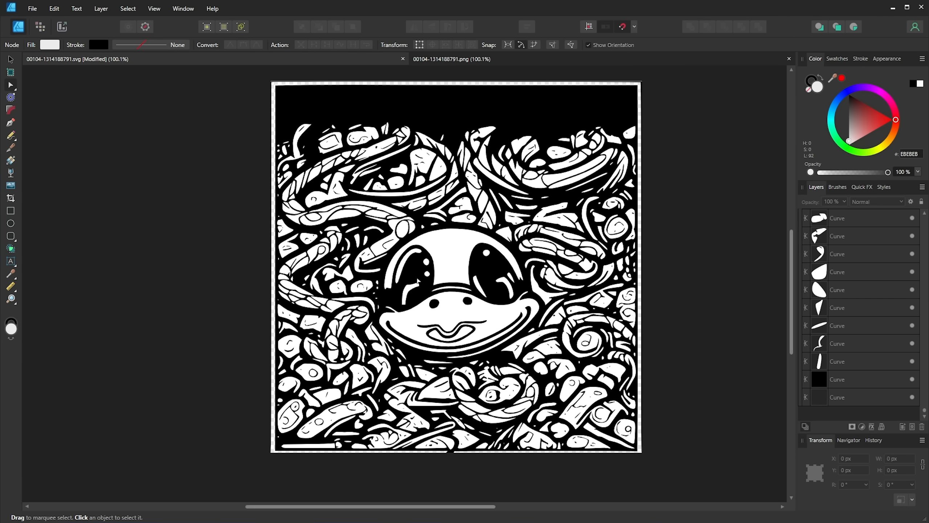
- Return to the Stable Diffusion web UI, replace "monochrome" with "colorful" in the prompt and generate a new image
{"action": "left_click", "coordinate": [893, 8]}
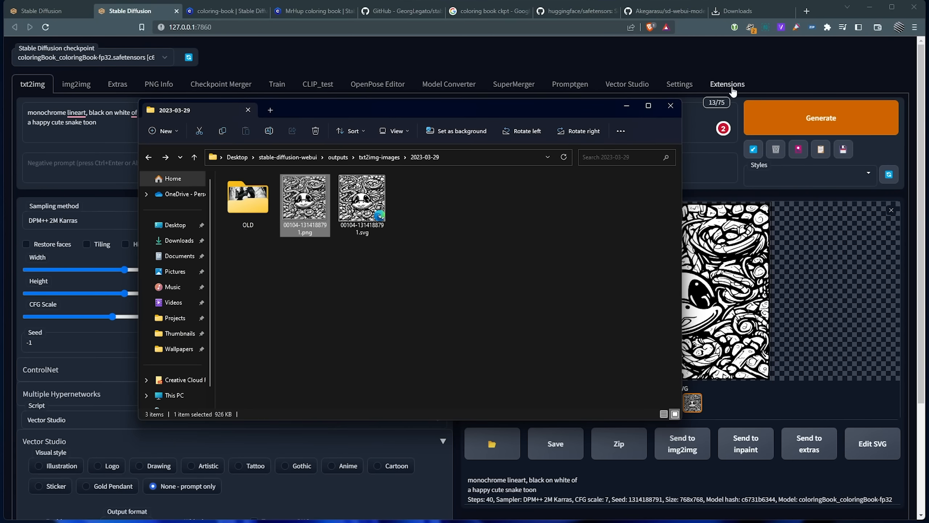
{"action": "left_click", "coordinate": [697, 201]}
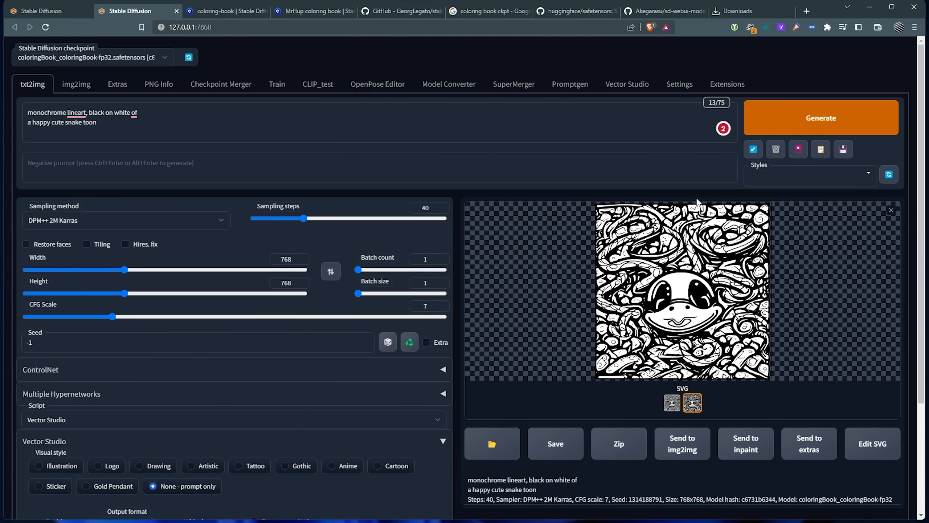
{"action": "double_click", "coordinate": [46, 113]}
{"action": "key", "text": "BackSpace"}
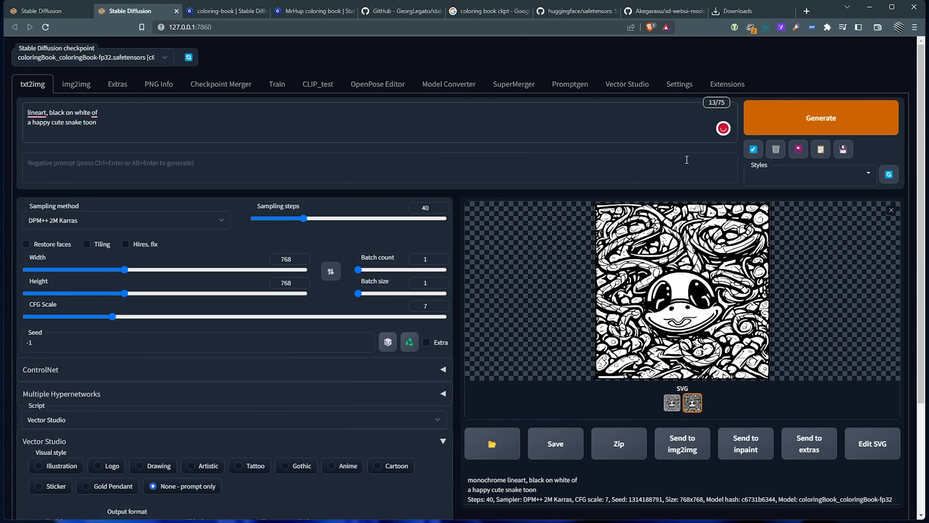
{"action": "type", "text": "colorful"}
{"action": "left_click", "coordinate": [891, 211]}
{"action": "key", "text": "ctrl+Return"}
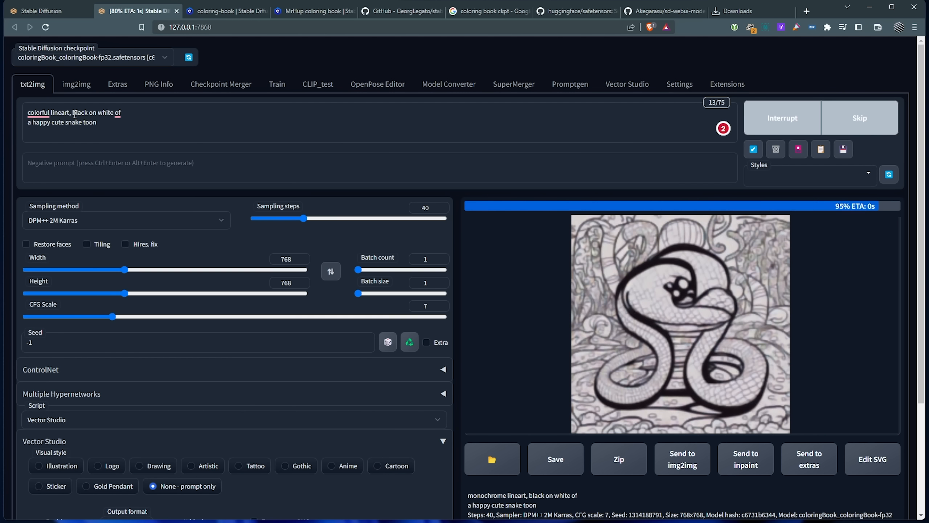
- Remove "black on white" from the prompt, generate again and view the PNG and SVG results enlarged
{"action": "left_click_drag", "start_coordinate": [72, 112], "coordinate": [115, 112]}
{"action": "key", "text": "BackSpace"}
{"action": "left_click", "coordinate": [794, 124]}
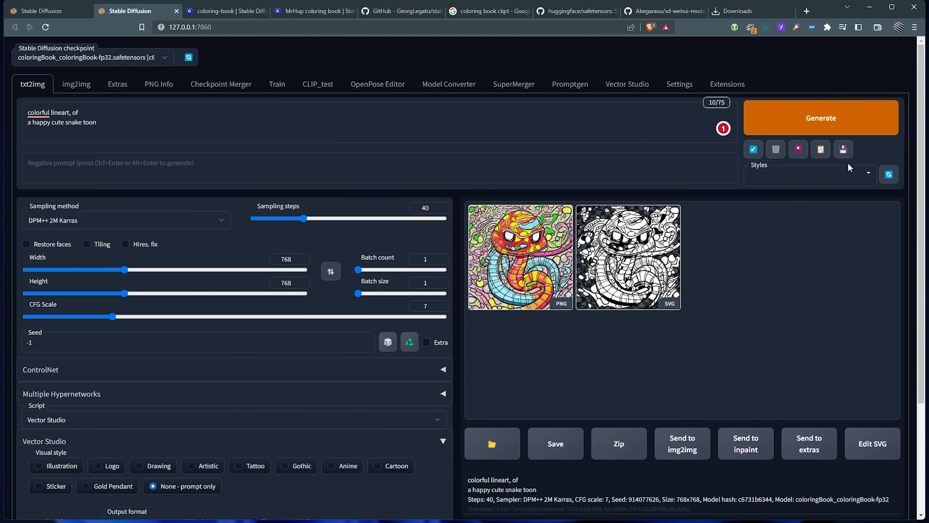
{"action": "left_click", "coordinate": [512, 253]}
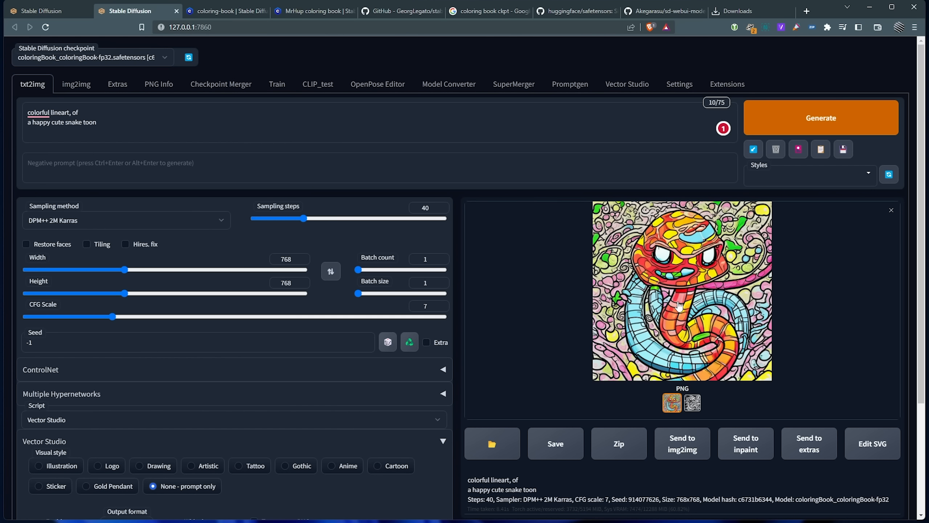
{"action": "left_click", "coordinate": [692, 406]}
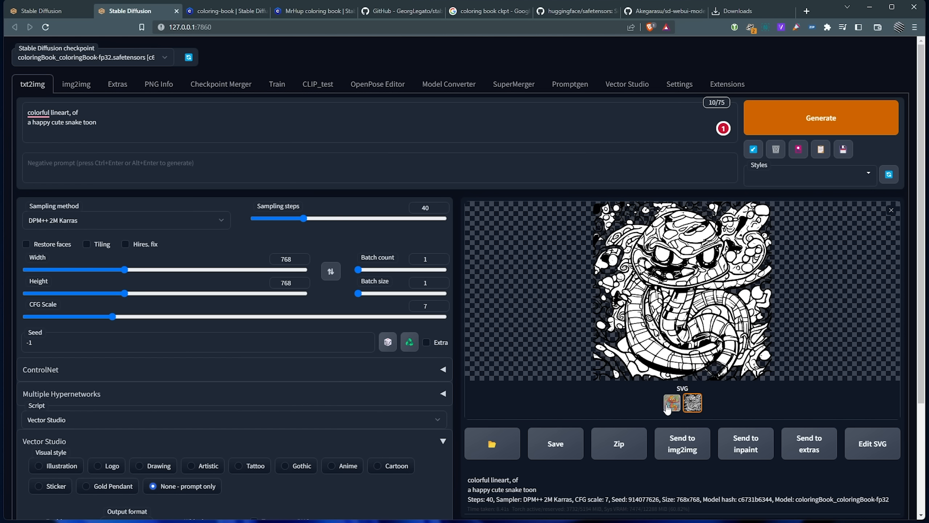
- Close the enlarged result and restore the prompt to "monochrome lineart, black on white of a happy cute snake toon"
{"action": "left_click", "coordinate": [891, 211]}
{"action": "key", "text": "ctrl+z"}
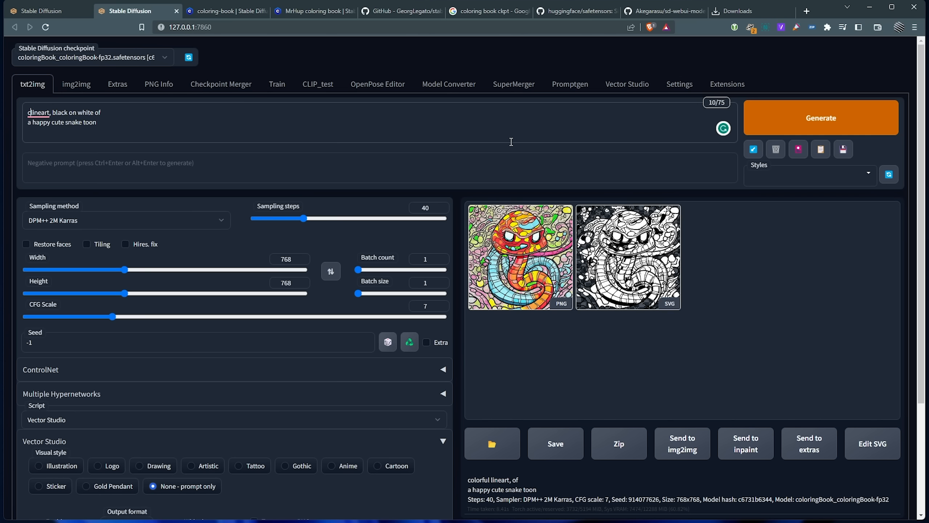
{"action": "key", "text": "ctrl+z"}
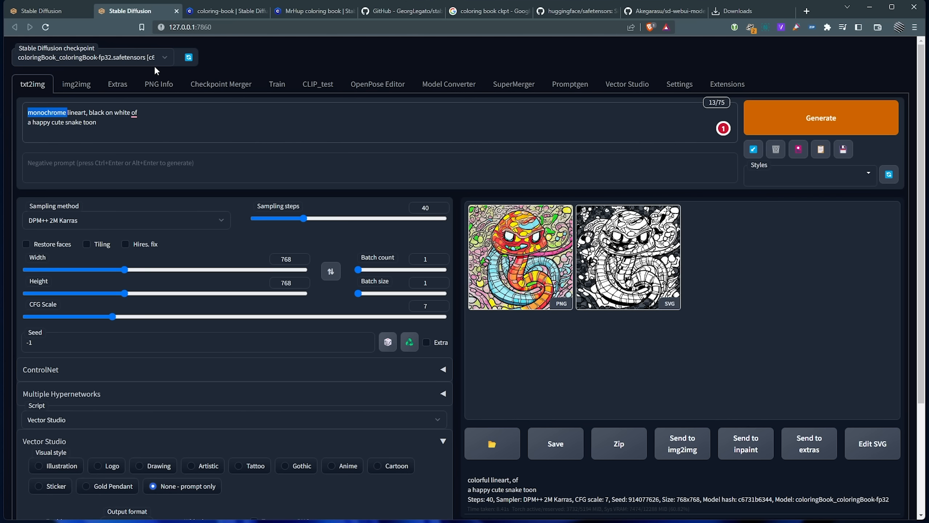
- Enable Transparent PNG in the Vector Studio options and generate the snake again
{"action": "scroll", "coordinate": [158, 59], "scroll_direction": "down", "scroll_amount": 4}
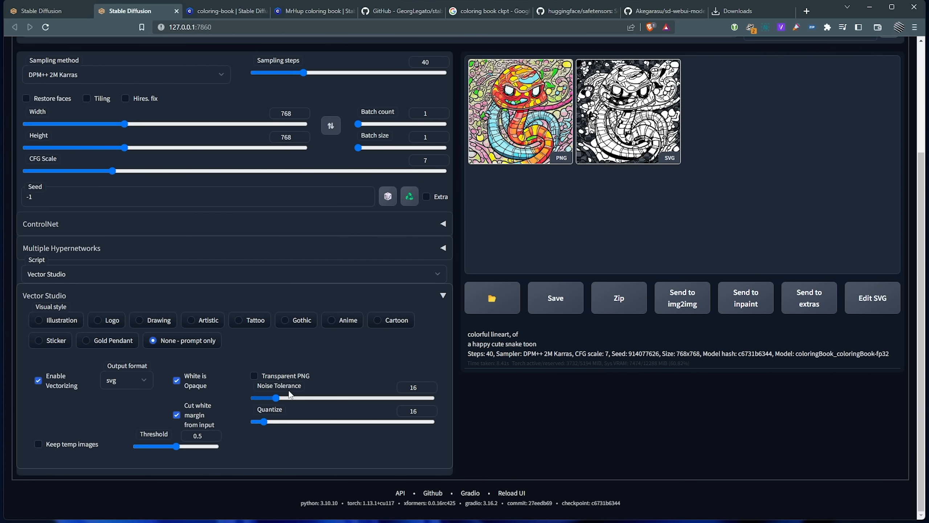
{"action": "left_click", "coordinate": [278, 377]}
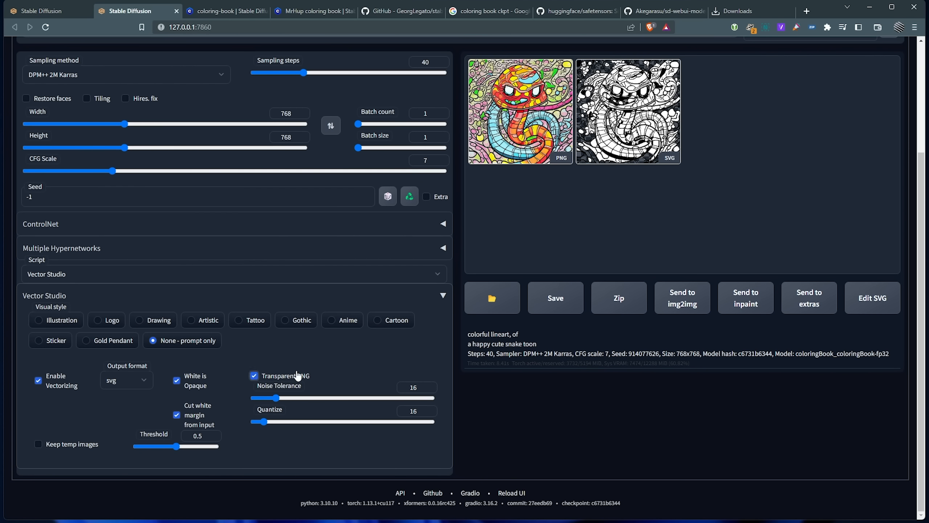
{"action": "scroll", "coordinate": [298, 375], "scroll_direction": "up", "scroll_amount": 4}
{"action": "left_click", "coordinate": [822, 118]}
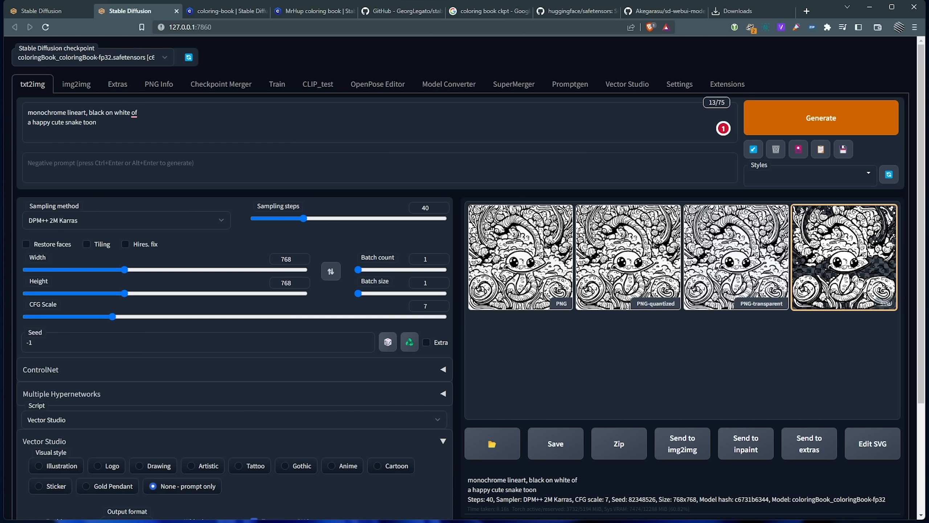
- View the new SVG result enlarged, close it and turn Transparent PNG off again
{"action": "left_click", "coordinate": [864, 278]}
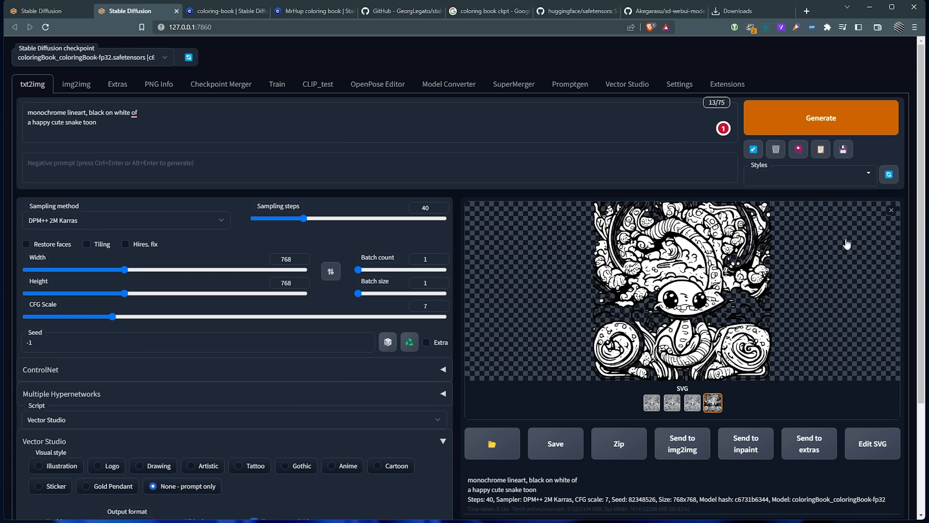
{"action": "left_click", "coordinate": [891, 210]}
{"action": "scroll", "coordinate": [260, 385], "scroll_direction": "down", "scroll_amount": 4}
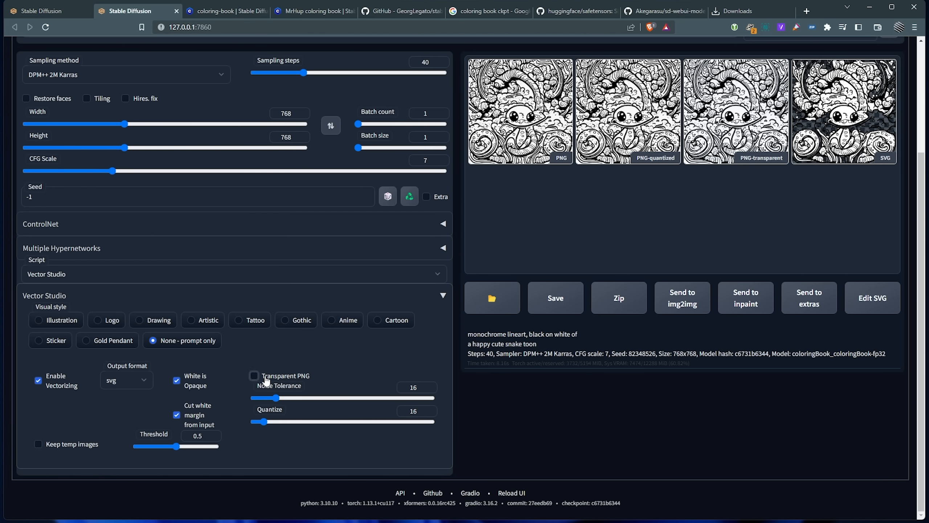
{"action": "scroll", "coordinate": [247, 404], "scroll_direction": "up", "scroll_amount": 4}
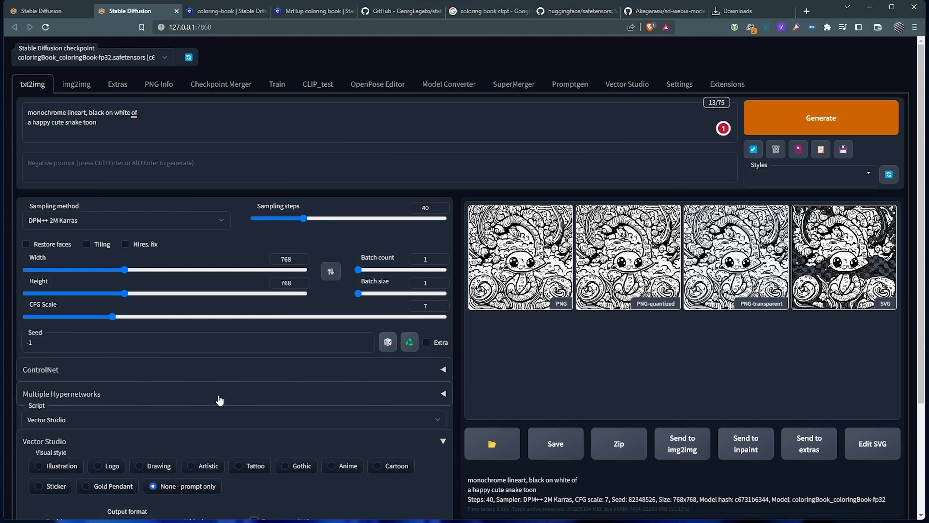
{"action": "key", "text": "alt+Tab"}
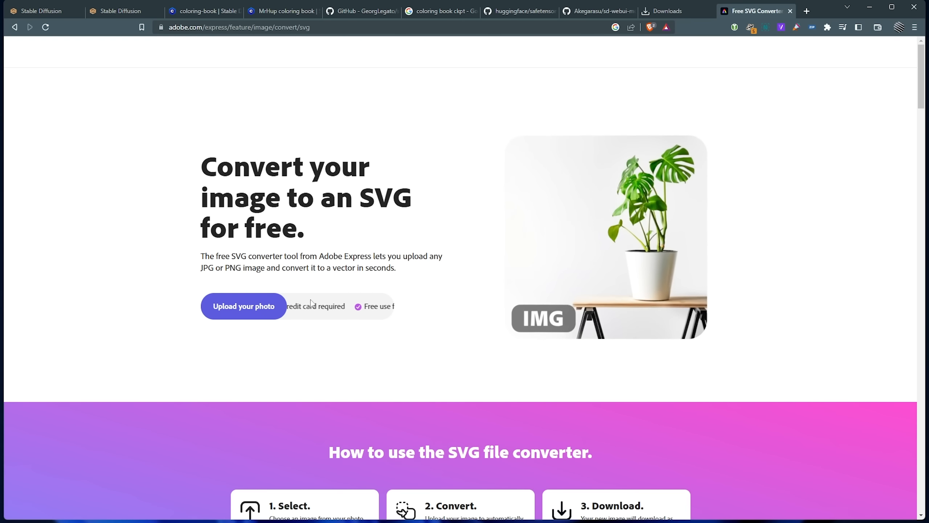
{"action": "left_click", "coordinate": [238, 318]}
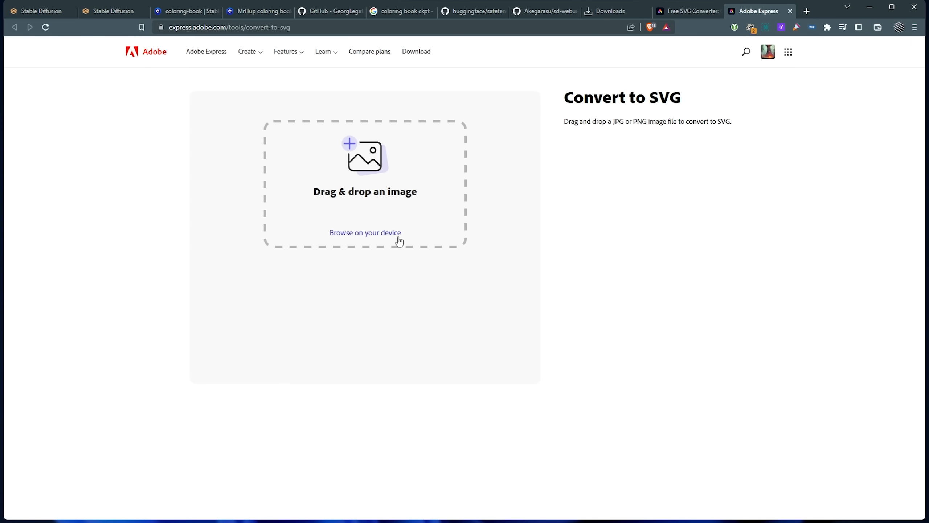
{"action": "key", "text": "alt+Tab"}
{"action": "left_click_drag", "start_coordinate": [327, 253], "coordinate": [355, 151]}
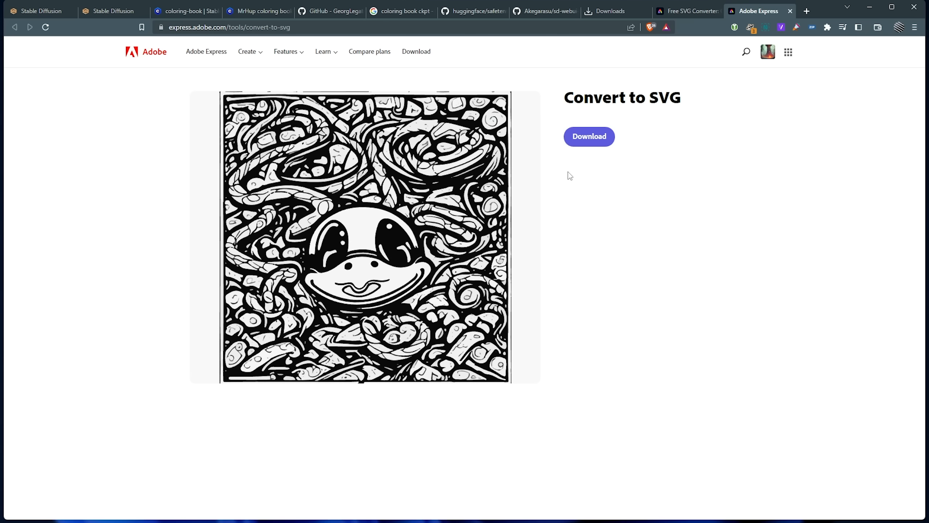
{"action": "left_click", "coordinate": [600, 137]}
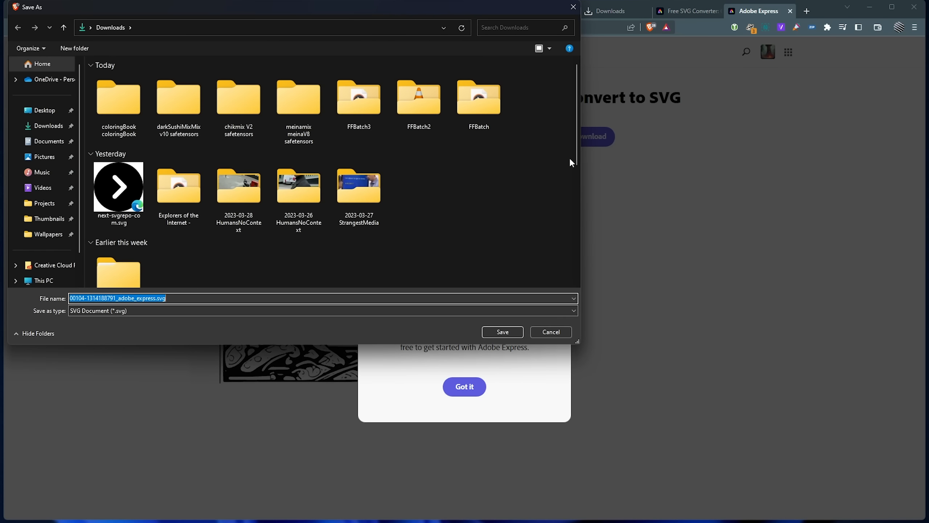
{"action": "key", "text": "Return"}
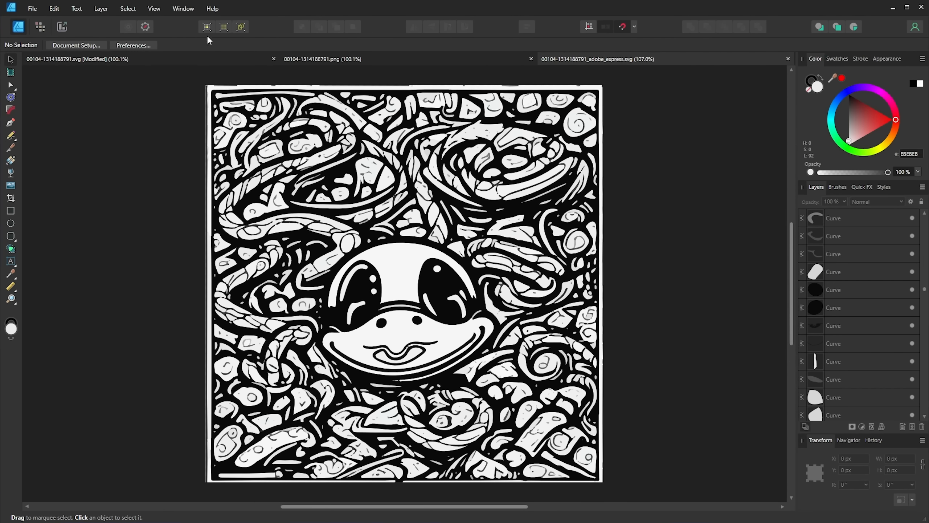
- In Affinity Designer, move the Adobe Express document next to 00104-1314188791.svg and undo the curve deletions in the latter
{"action": "left_click", "coordinate": [249, 58]}
{"action": "left_click_drag", "start_coordinate": [603, 59], "coordinate": [340, 58]}
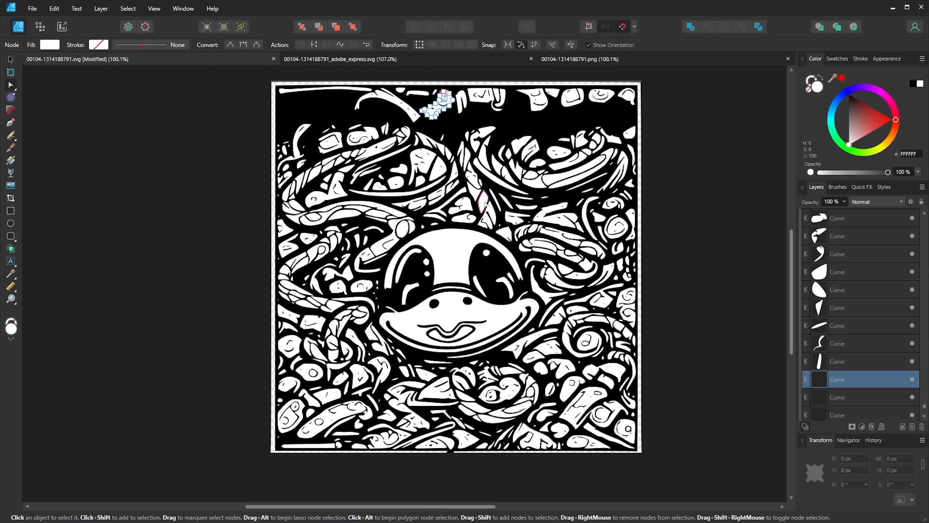
{"action": "key", "text": "ctrl+z"}
{"action": "key", "text": "ctrl+z"}
{"action": "key", "text": "ctrl+z"}
{"action": "key", "text": "ctrl+z"}
- Compare 00104-1314188791.svg with its Adobe Express version by alternating between the two documents
{"action": "left_click", "coordinate": [546, 59]}
{"action": "left_click", "coordinate": [224, 59]}
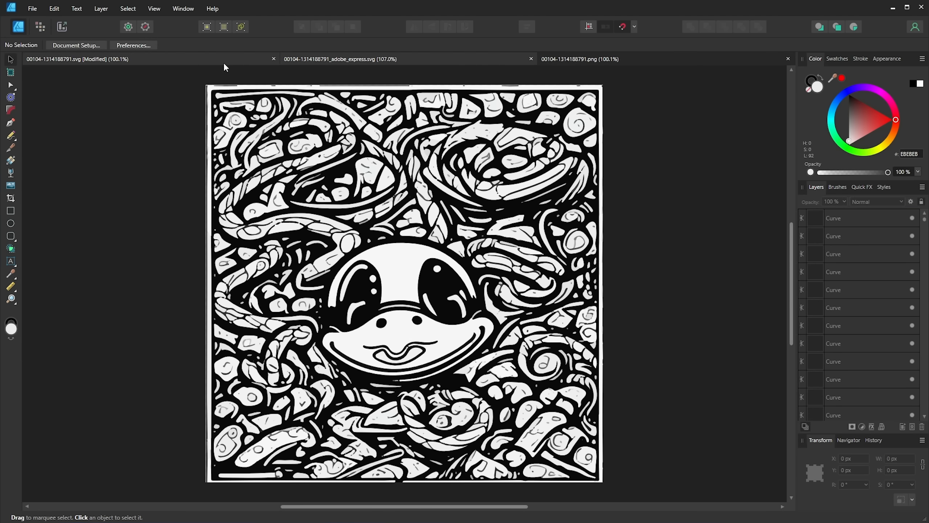
{"action": "left_click", "coordinate": [338, 59]}
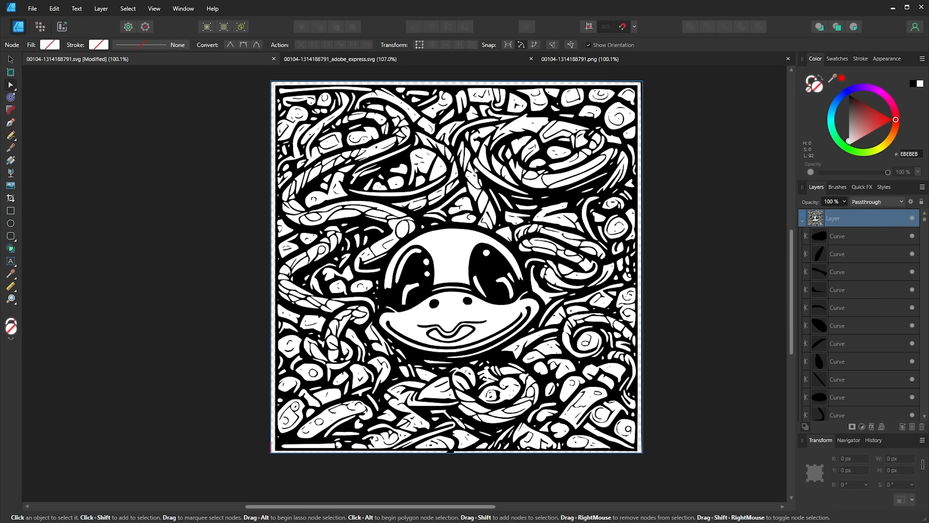
{"action": "left_click", "coordinate": [348, 57]}
- Examine individual grey curves around the upper-left coil of the Adobe Express version, and return to 00104-1314188791.svg
{"action": "scroll", "coordinate": [266, 189], "scroll_direction": "up", "scroll_amount": 5}
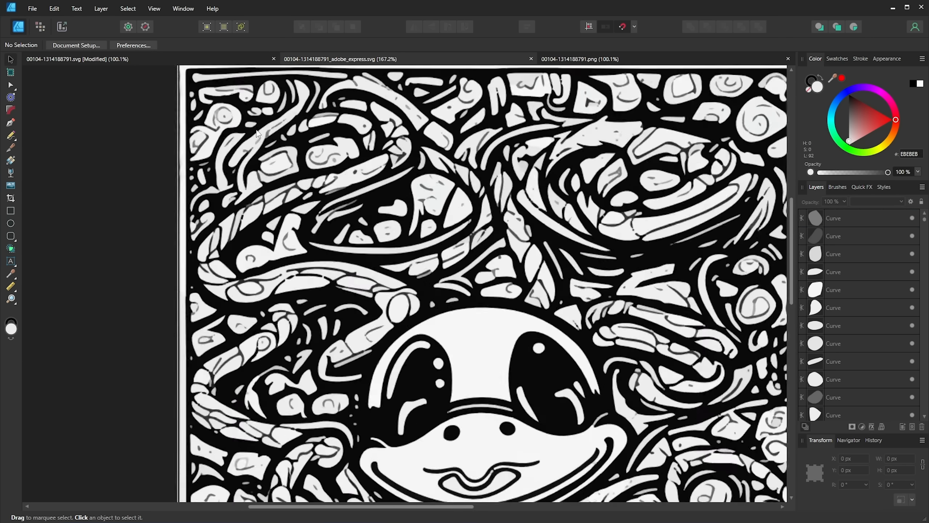
{"action": "left_click", "coordinate": [280, 137]}
{"action": "left_click", "coordinate": [413, 205]}
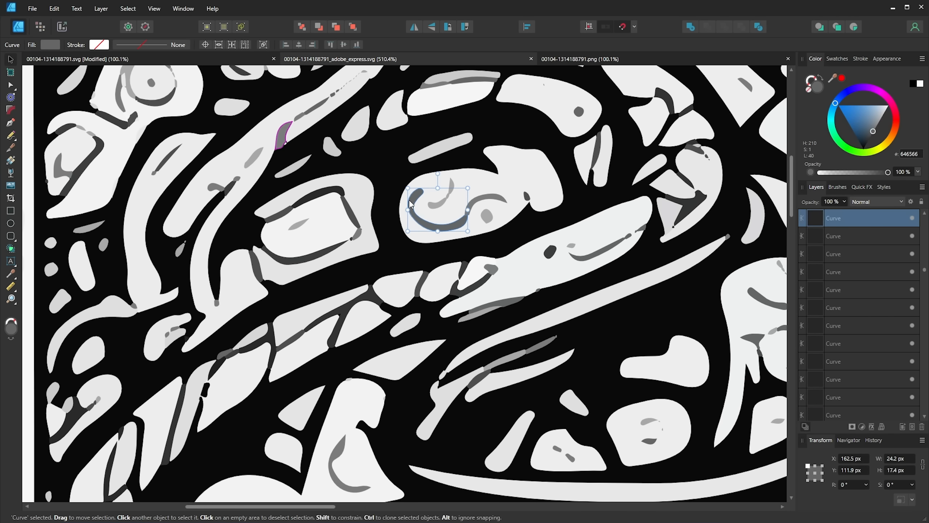
{"action": "left_click", "coordinate": [298, 224]}
{"action": "scroll", "coordinate": [389, 267], "scroll_direction": "down", "scroll_amount": 5}
{"action": "scroll", "coordinate": [397, 281], "scroll_direction": "down", "scroll_amount": 3}
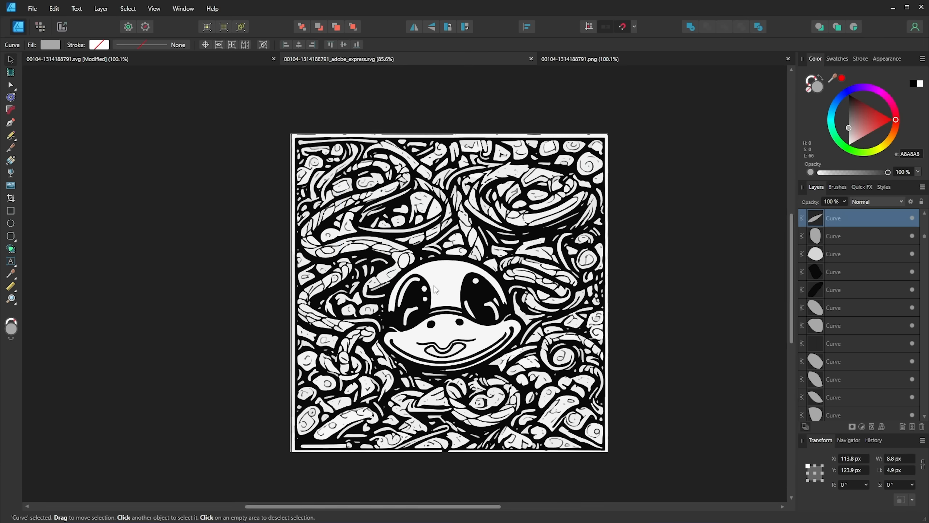
{"action": "left_click", "coordinate": [154, 59]}
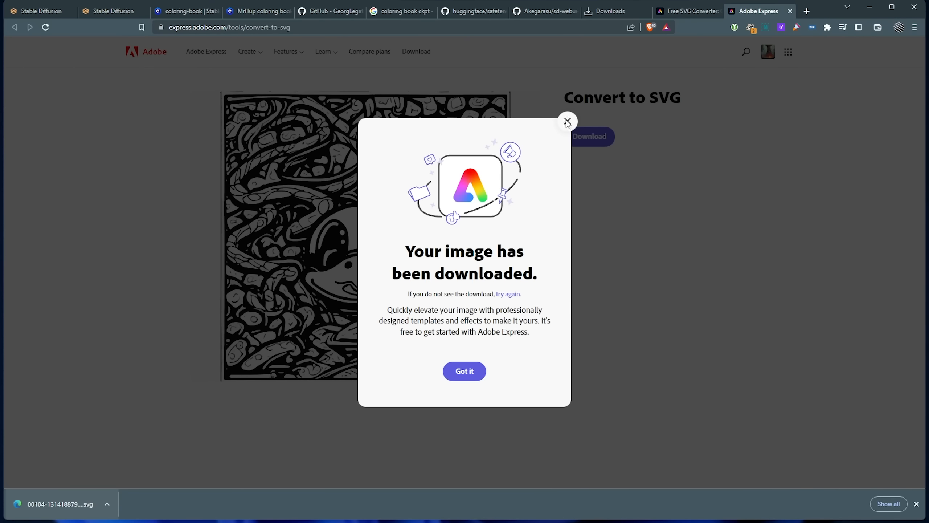
- Convert the colorful 00106-914077626.png to SVG in Adobe Express, download it and inspect the snake's head in Affinity Designer
{"action": "left_click", "coordinate": [567, 121]}
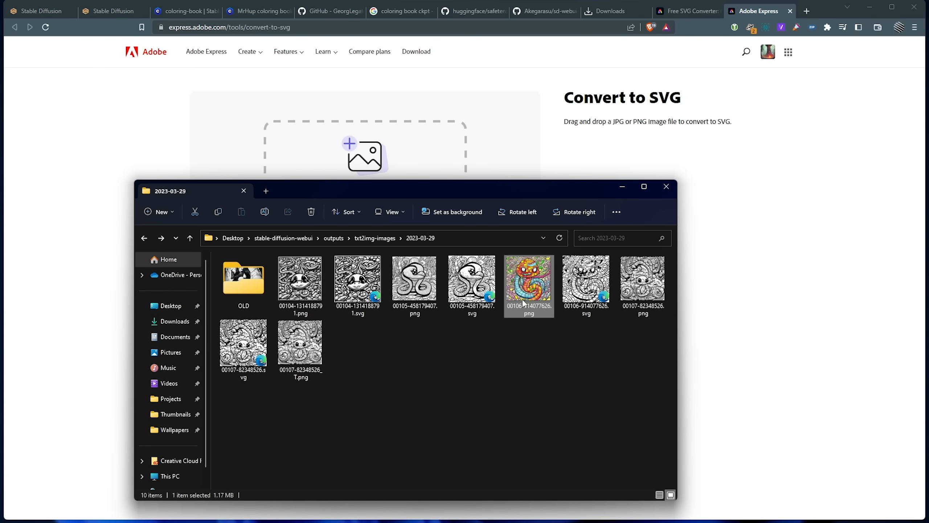
{"action": "left_click_drag", "start_coordinate": [527, 285], "coordinate": [388, 164]}
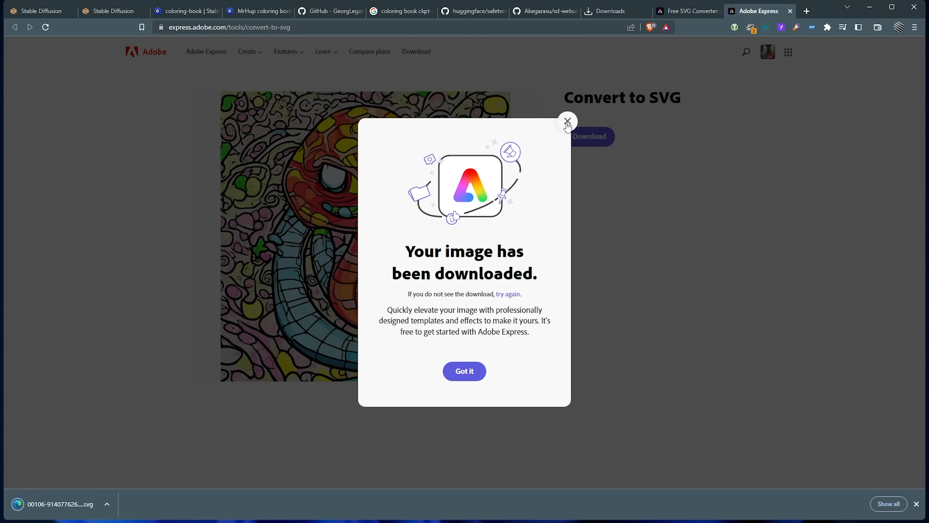
{"action": "left_click", "coordinate": [566, 121]}
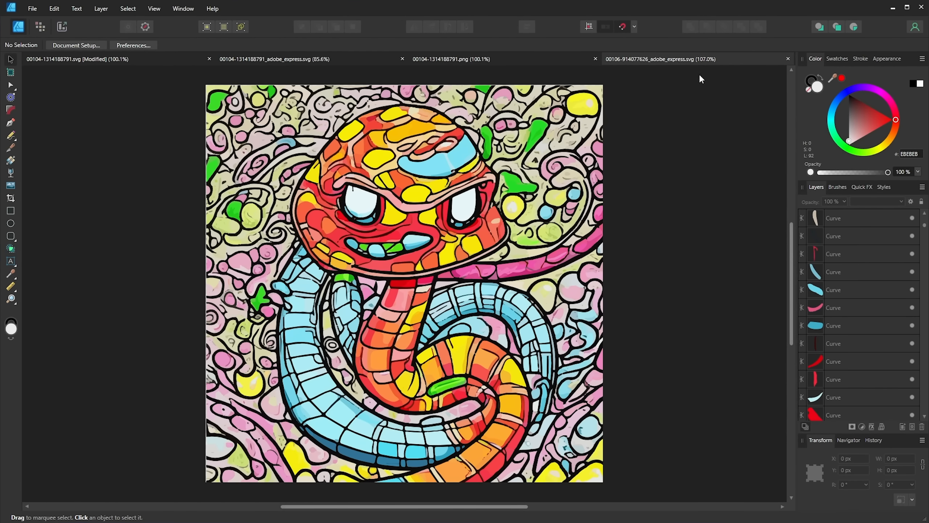
{"action": "scroll", "coordinate": [389, 170], "scroll_direction": "up", "scroll_amount": 5}
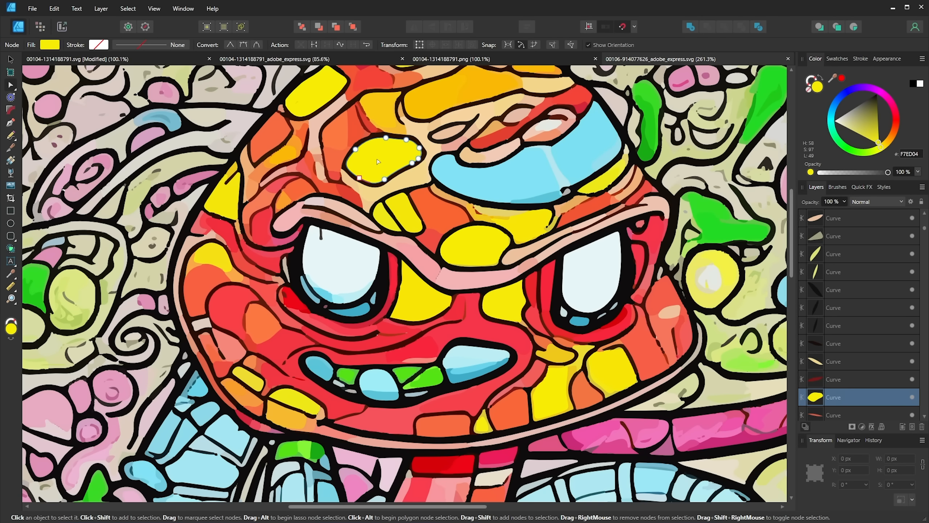
- Try moving the yellow curve on the snake's forehead, and inspect the whole converted drawing
{"action": "left_click", "coordinate": [462, 182]}
{"action": "left_click_drag", "start_coordinate": [462, 182], "coordinate": [408, 168]}
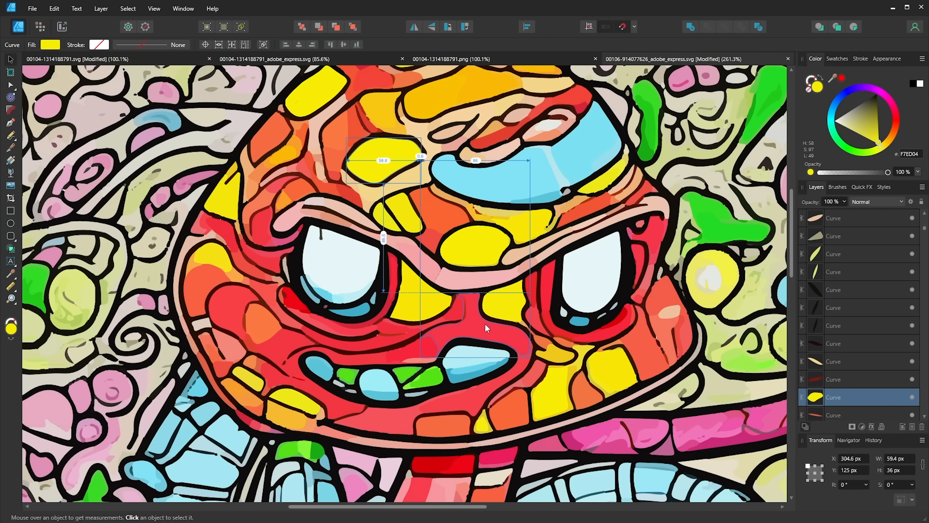
{"action": "scroll", "coordinate": [476, 324], "scroll_direction": "down", "scroll_amount": 5}
{"action": "scroll", "coordinate": [498, 335], "scroll_direction": "down", "scroll_amount": 2}
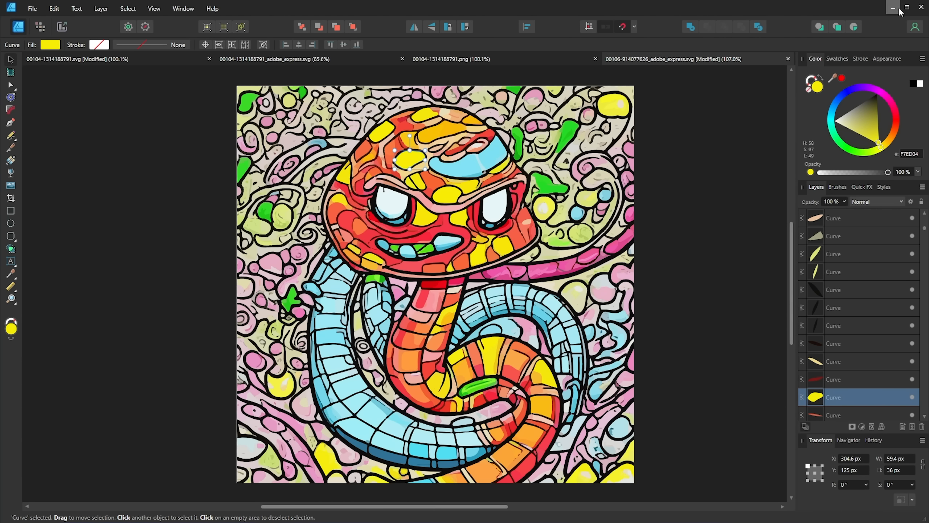
- Switch to the browser and return to the Stable Diffusion session that uses the coloringBook_coloringBook-fp32 checkpoint
{"action": "left_click", "coordinate": [160, 60]}
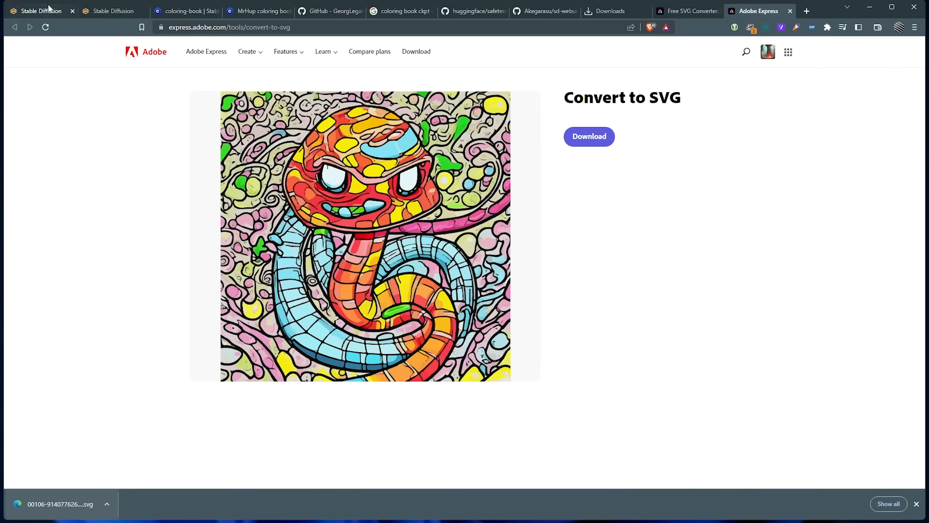
{"action": "left_click", "coordinate": [51, 13]}
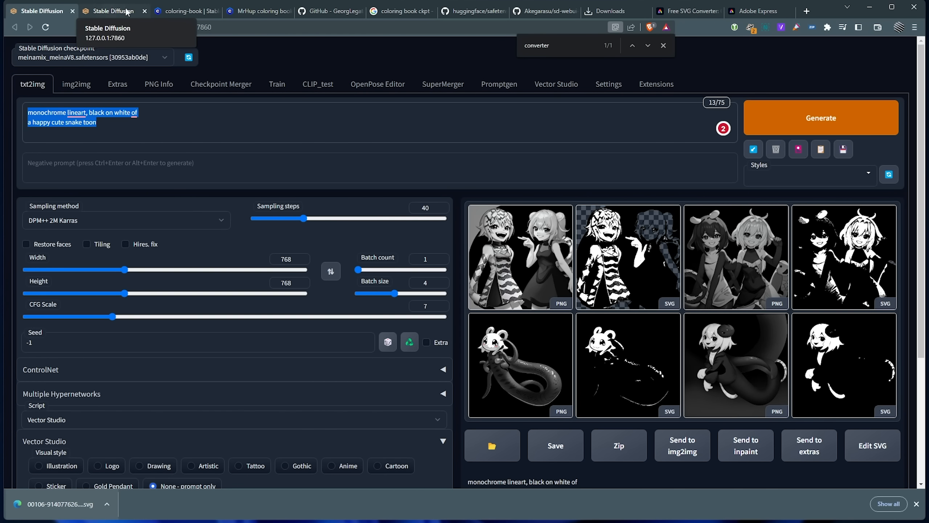
{"action": "key", "text": "ctrl+Tab"}
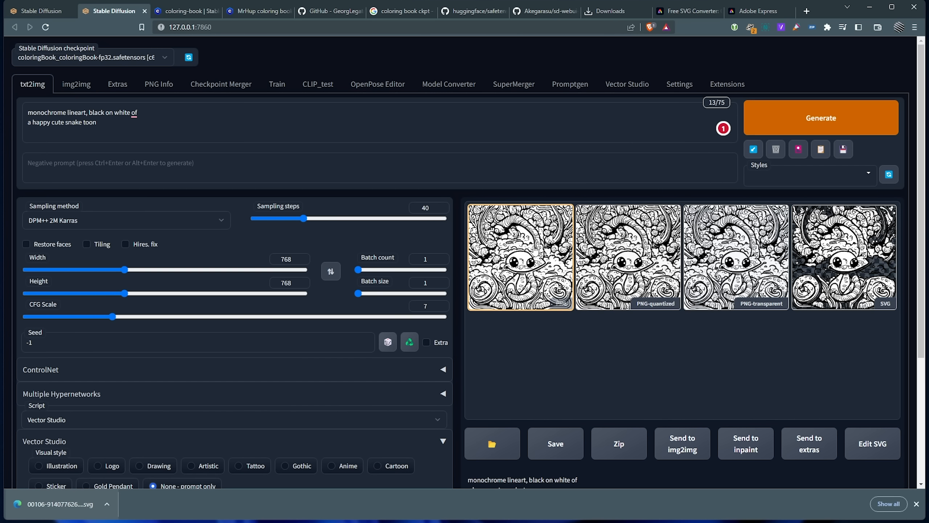
{"action": "left_click", "coordinate": [803, 127]}
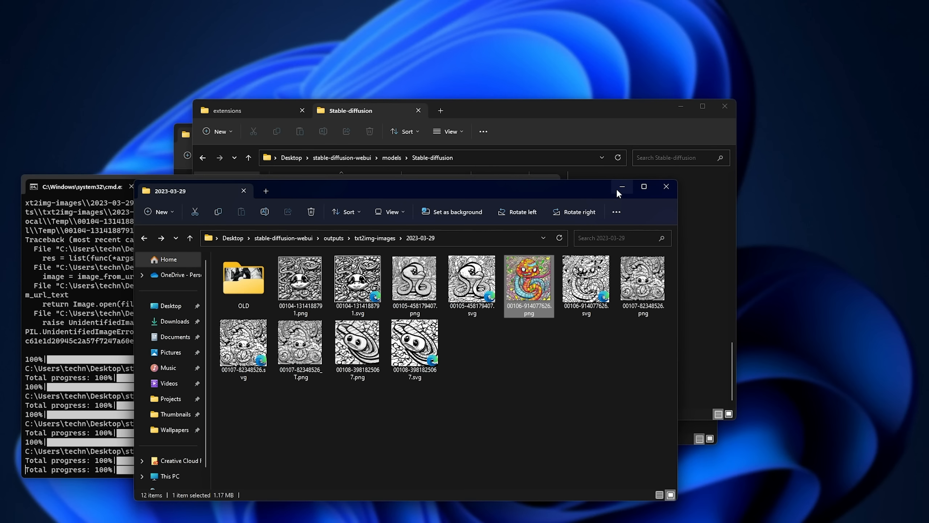
- Minimize the File Explorer windows showing the 2023-03-29, Stable-diffusion and bin folders
{"action": "left_click", "coordinate": [617, 189]}
{"action": "left_click", "coordinate": [680, 107]}
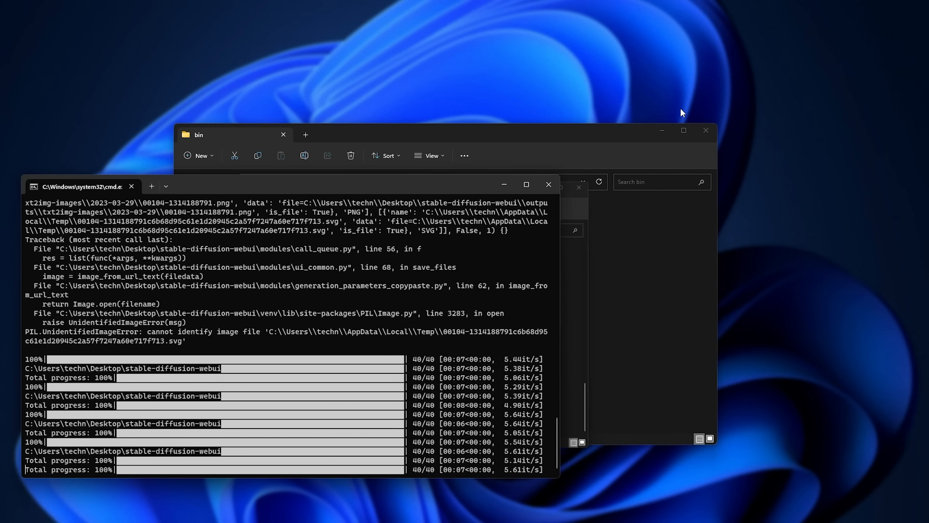
{"action": "left_click", "coordinate": [661, 131]}
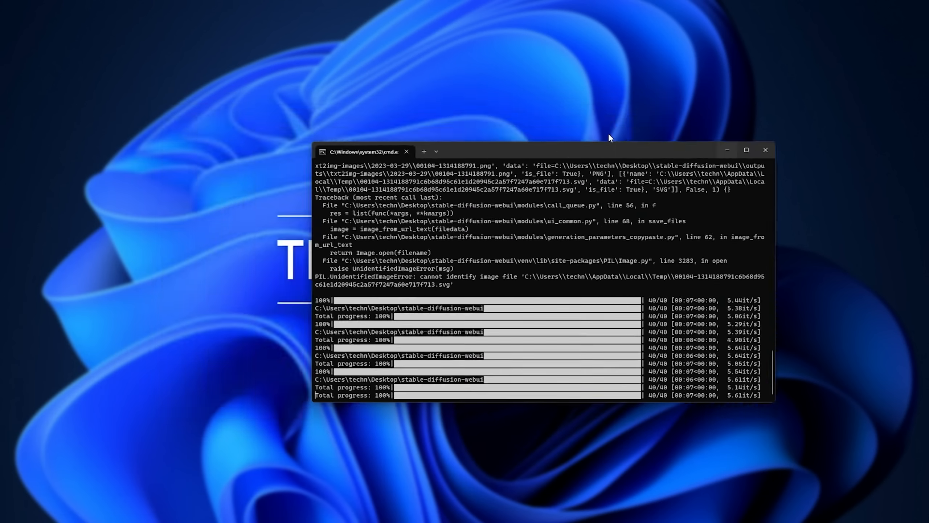